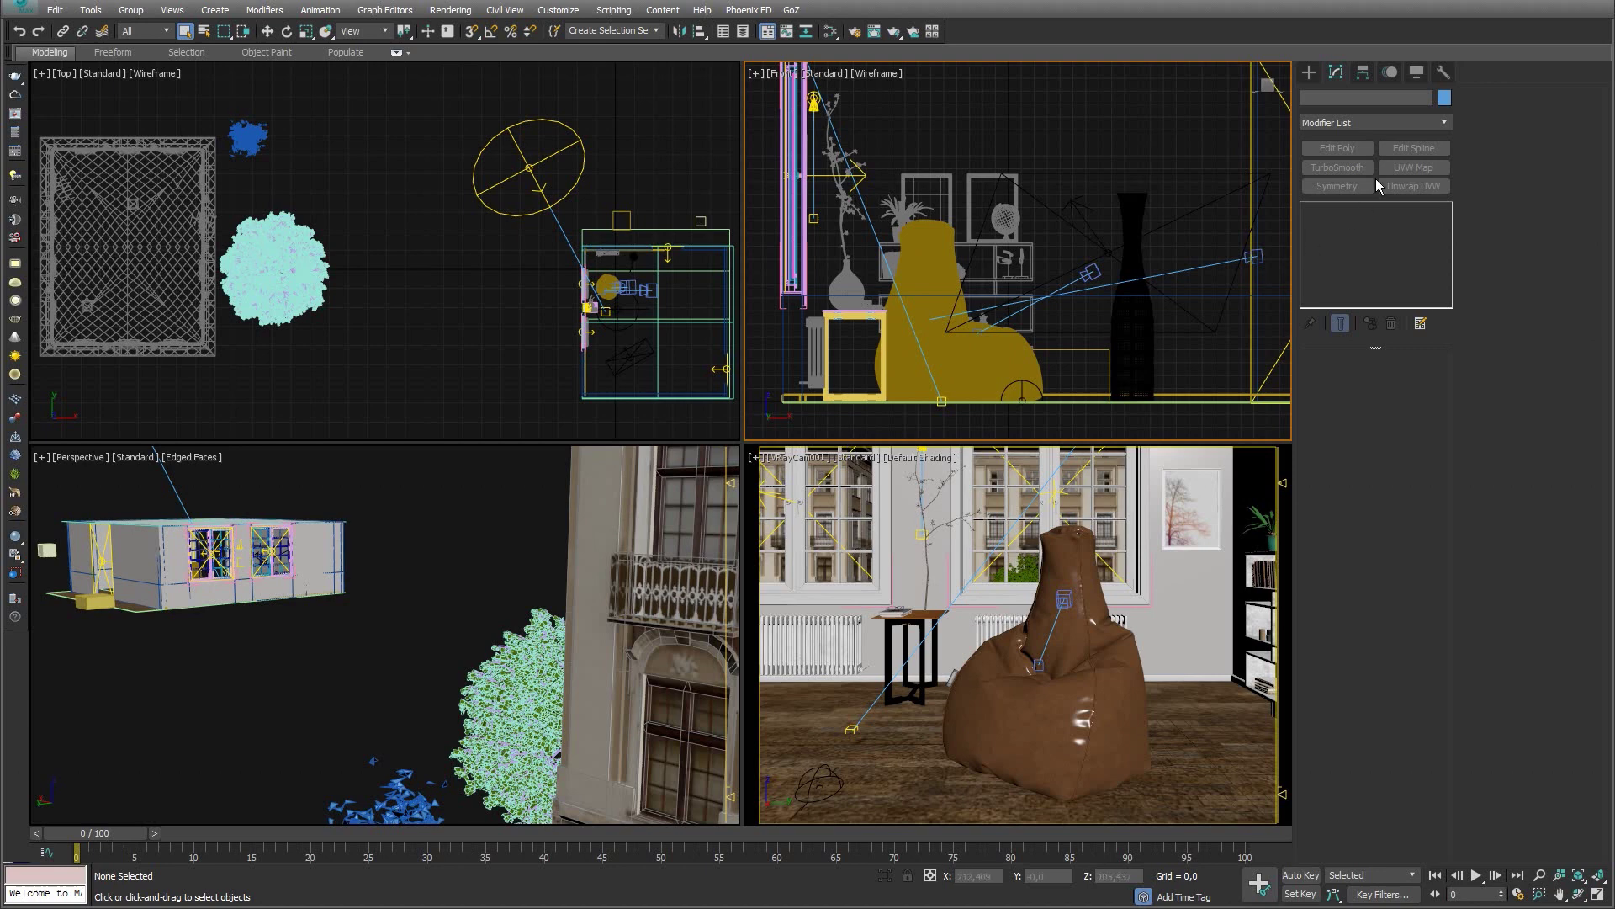
- Load the Resource Collector from the Utilities panel's More list
click(1443, 72)
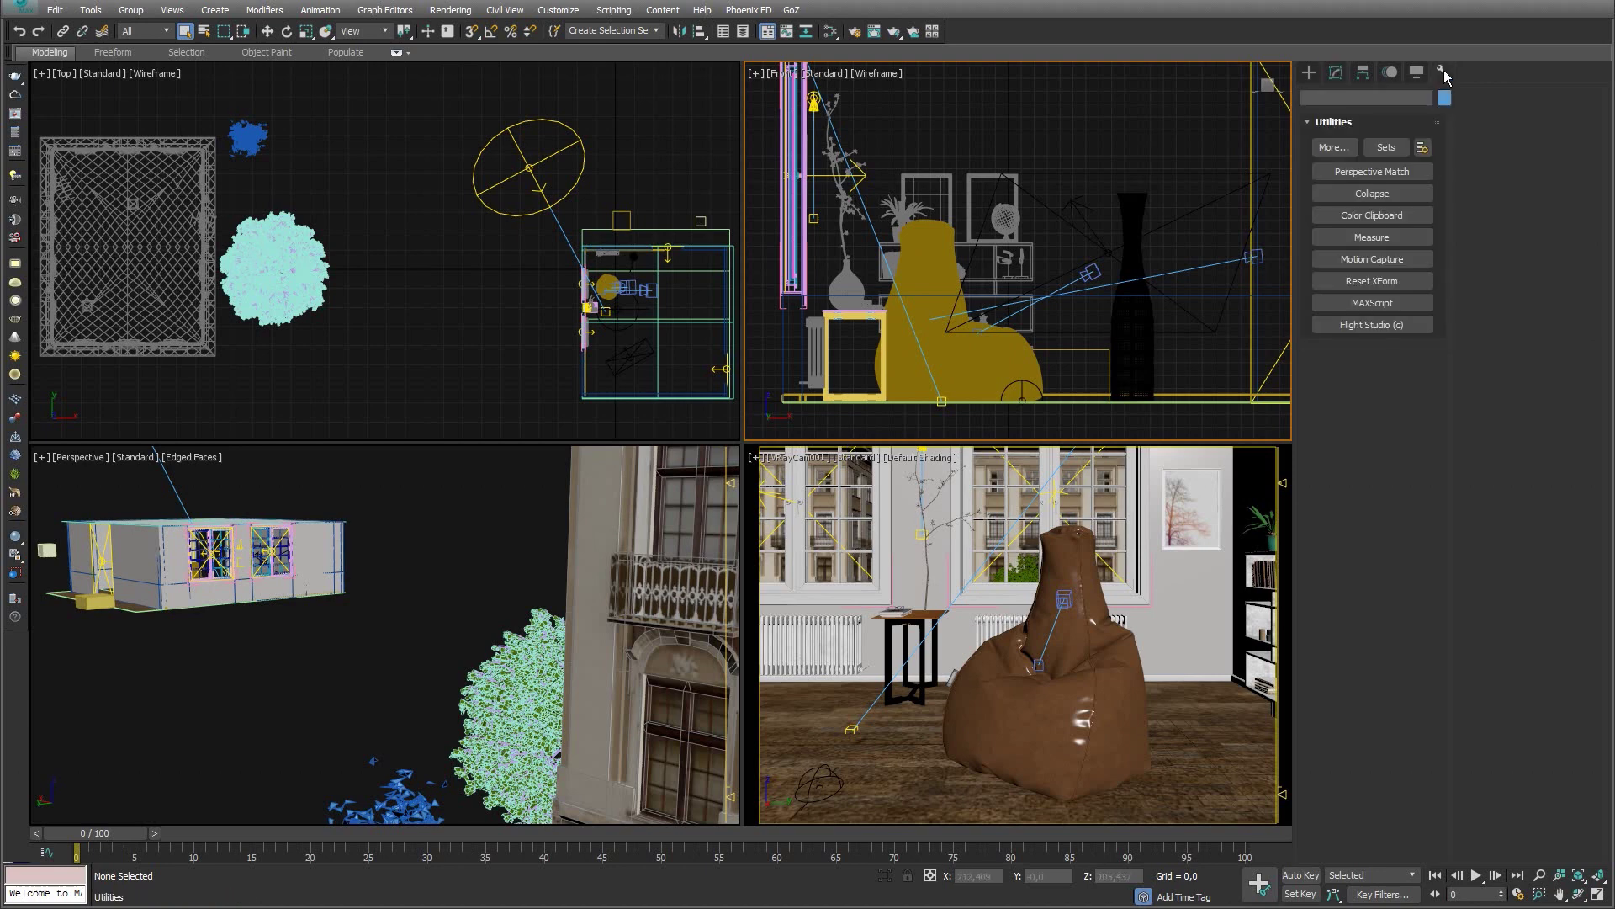
click(1332, 148)
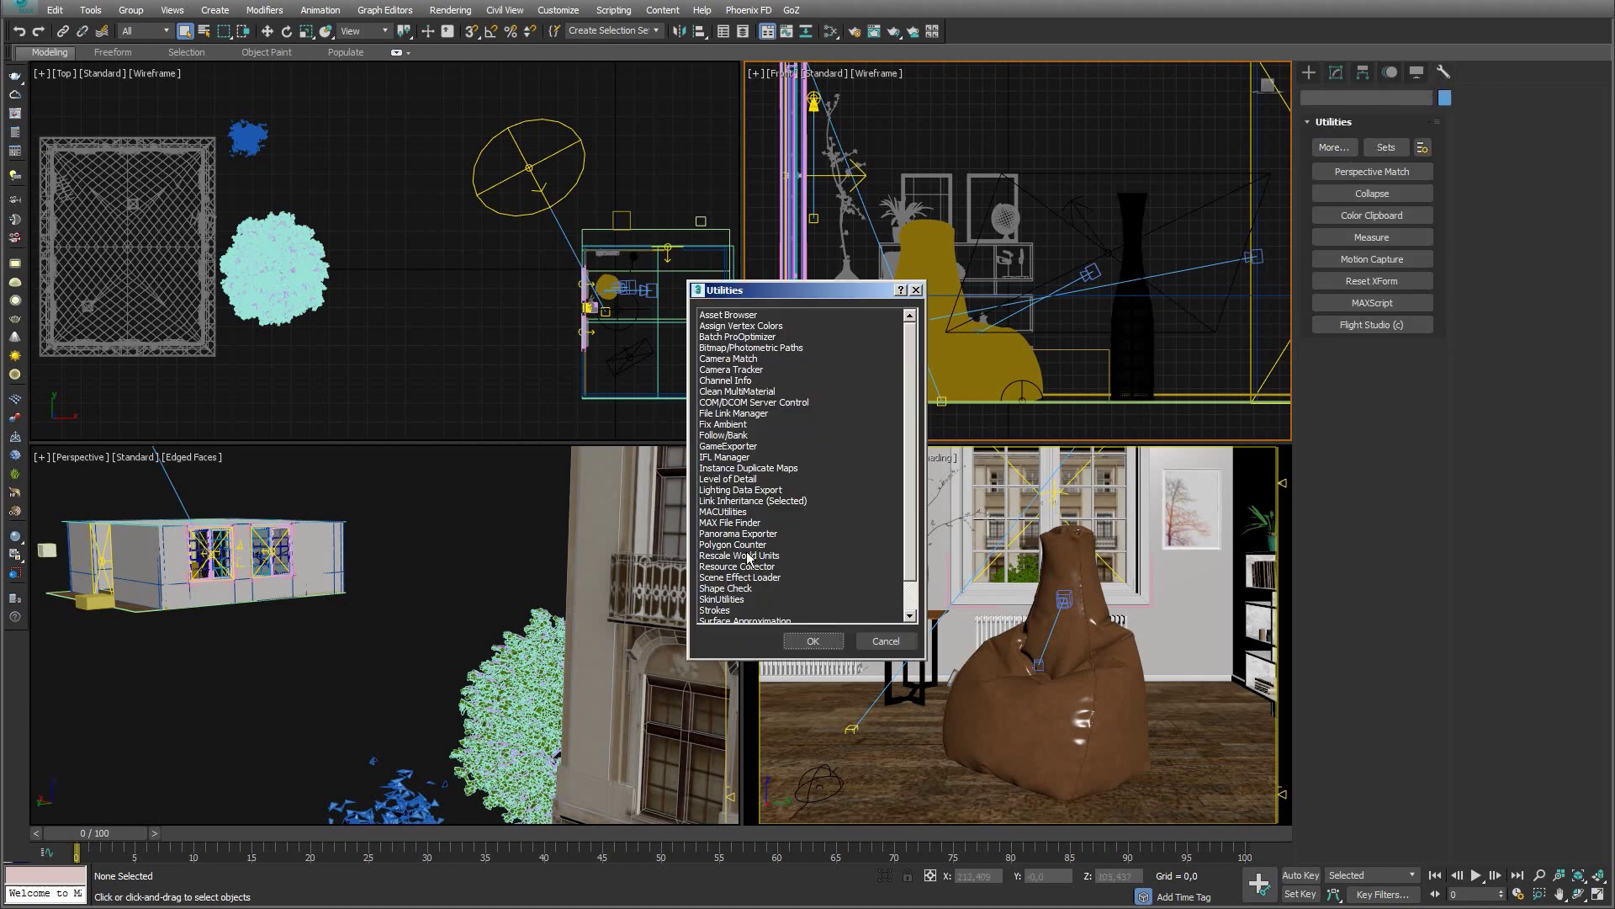
click(737, 566)
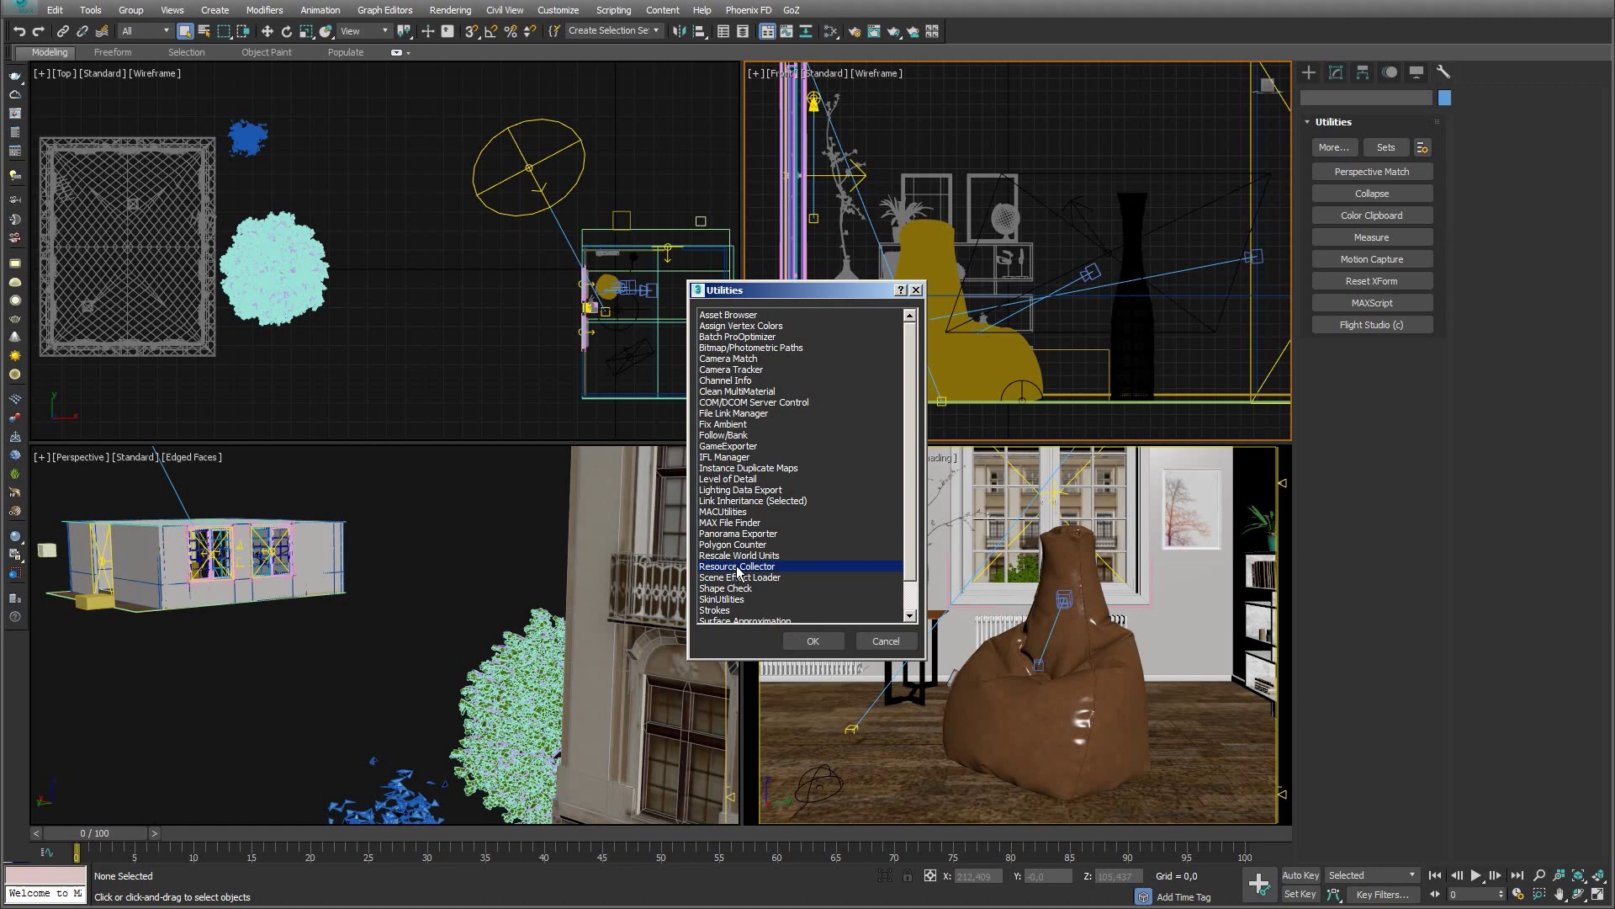
click(813, 638)
- Set the output path to I:\proyecto and collect the bitmaps and MAX file there
click(1405, 406)
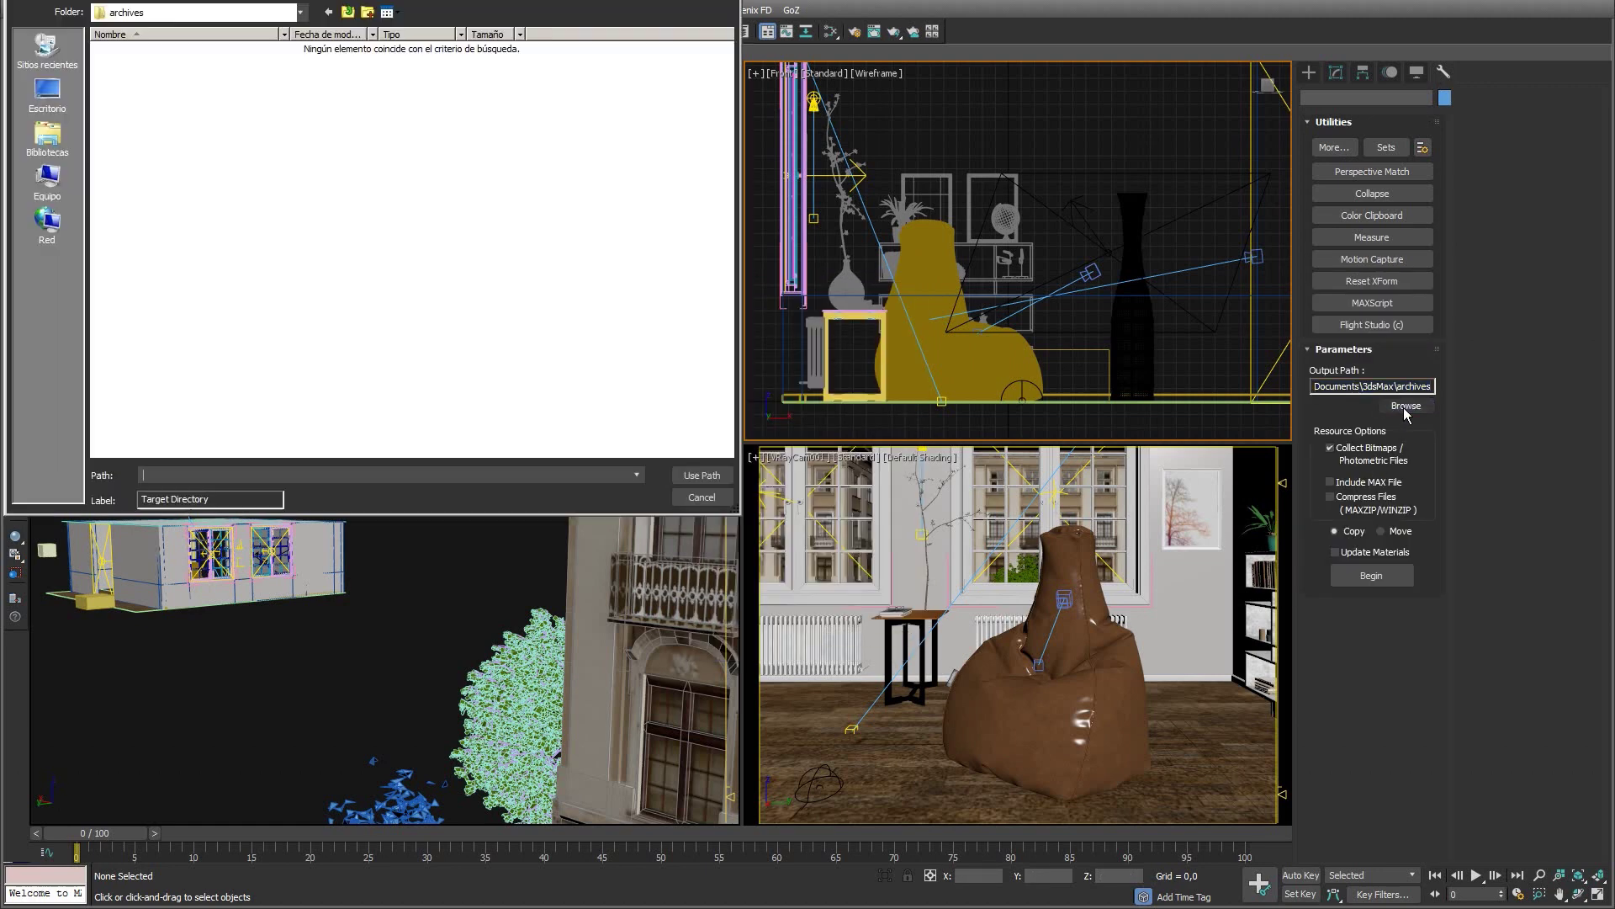
click(52, 185)
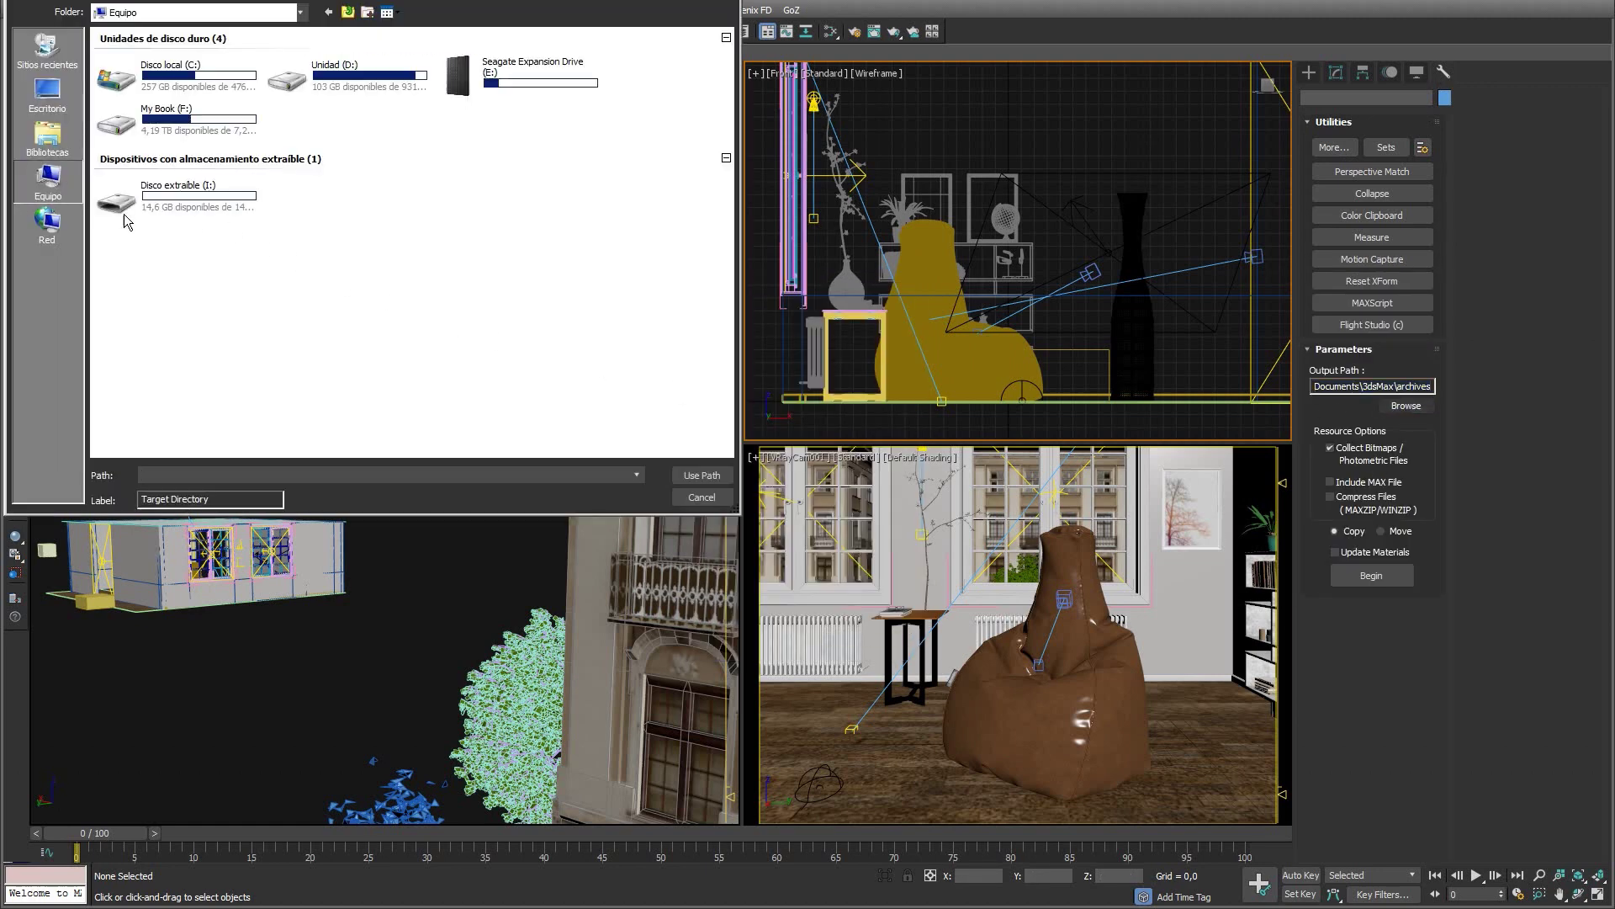
double_click(168, 199)
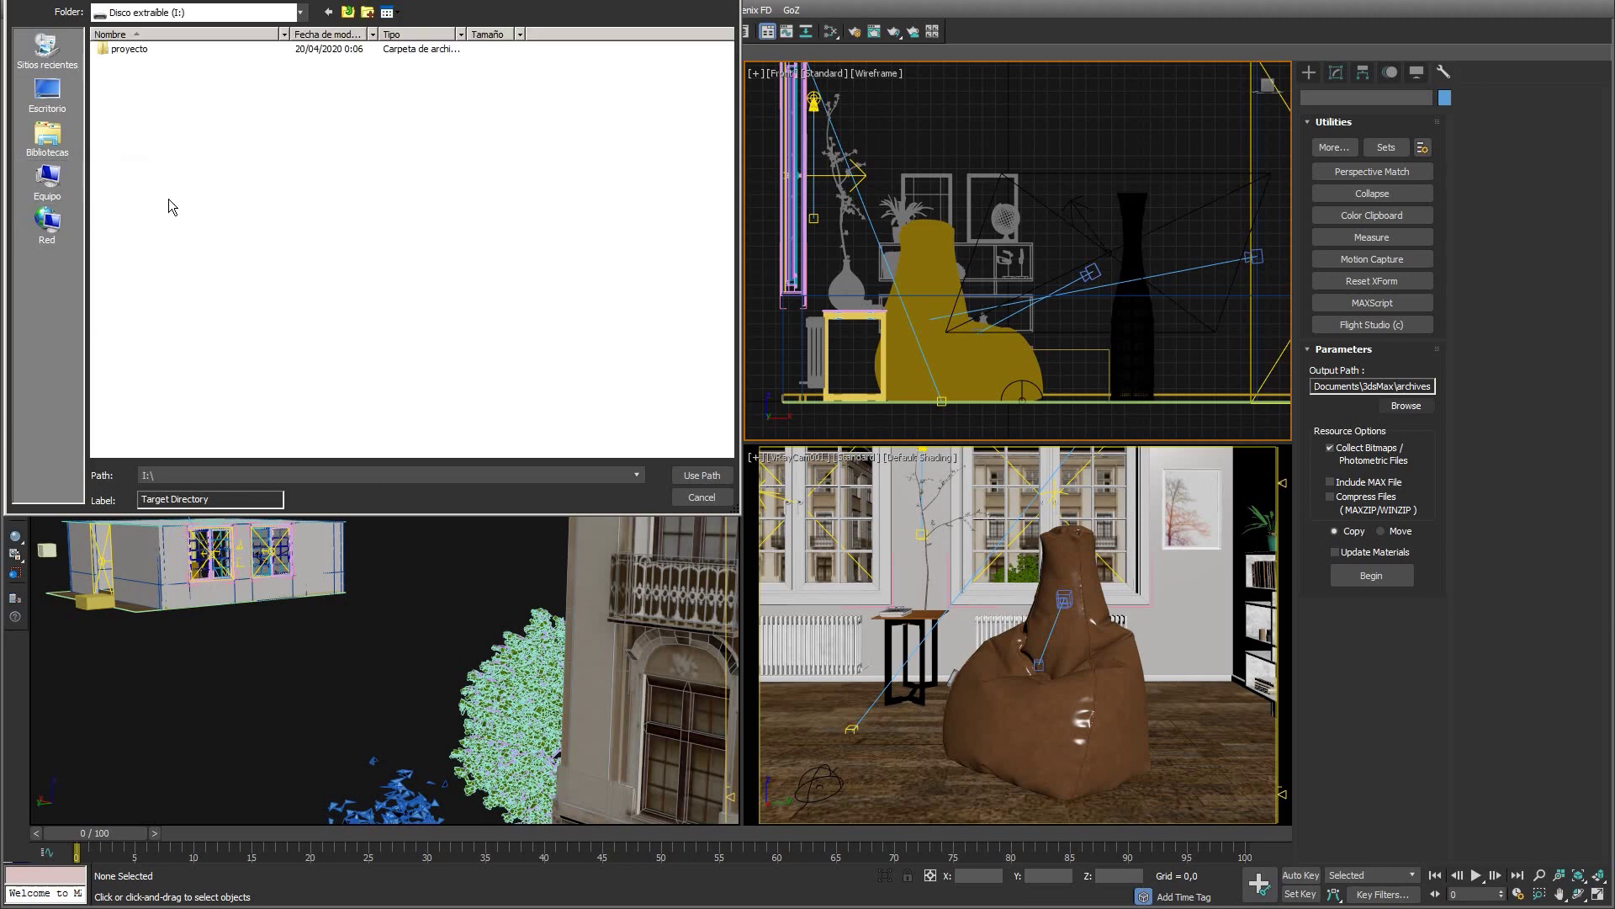
click(137, 52)
double_click(149, 48)
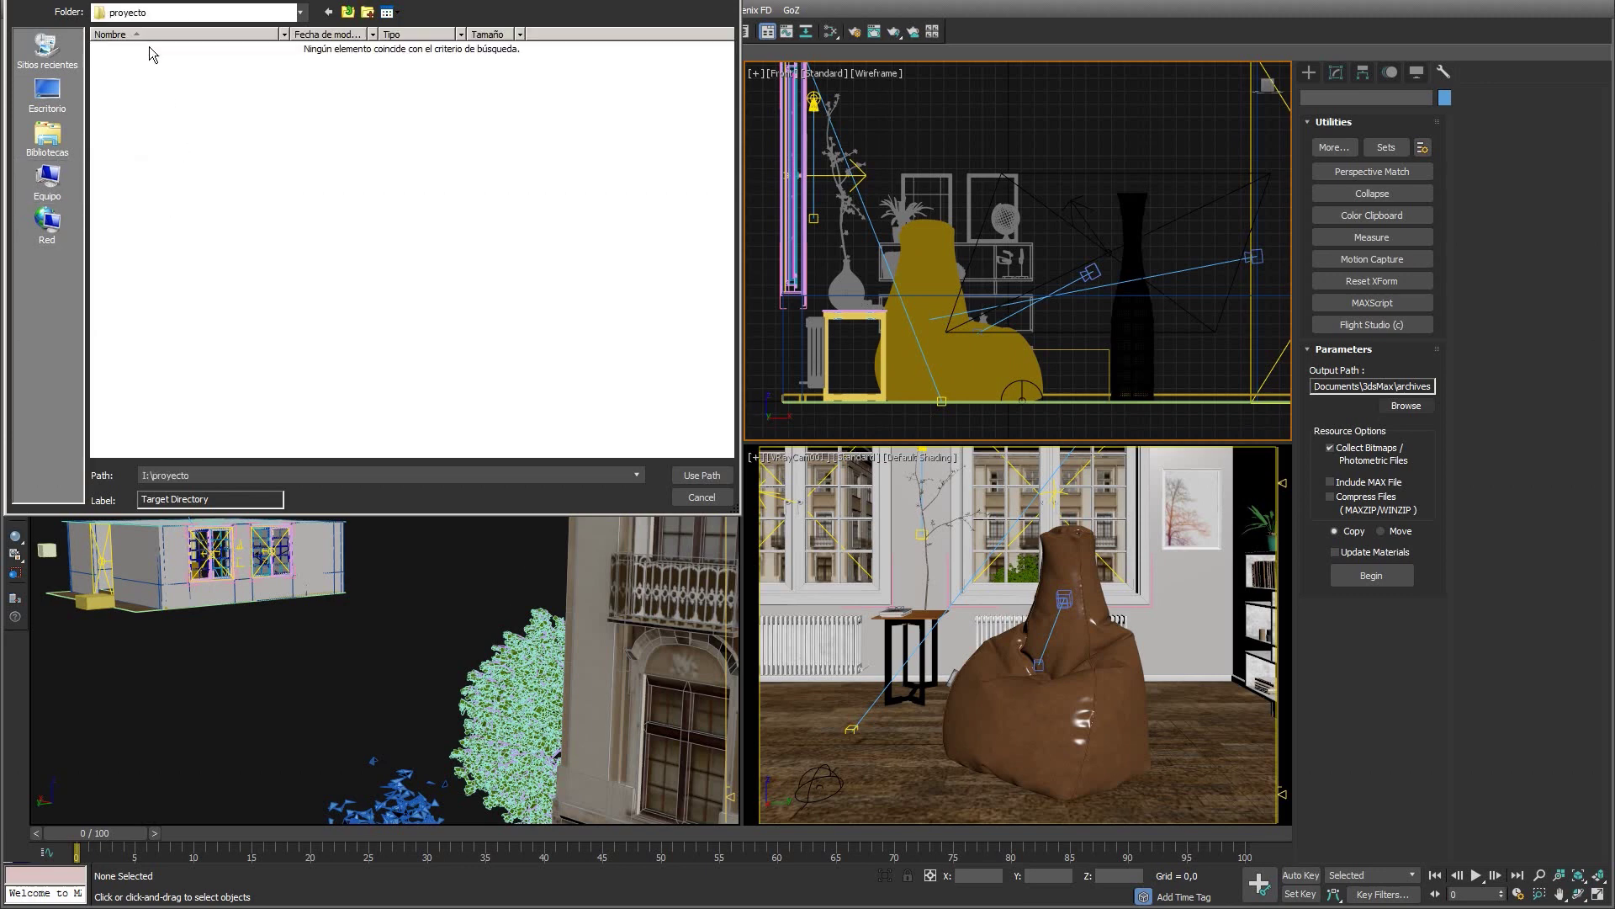
click(702, 473)
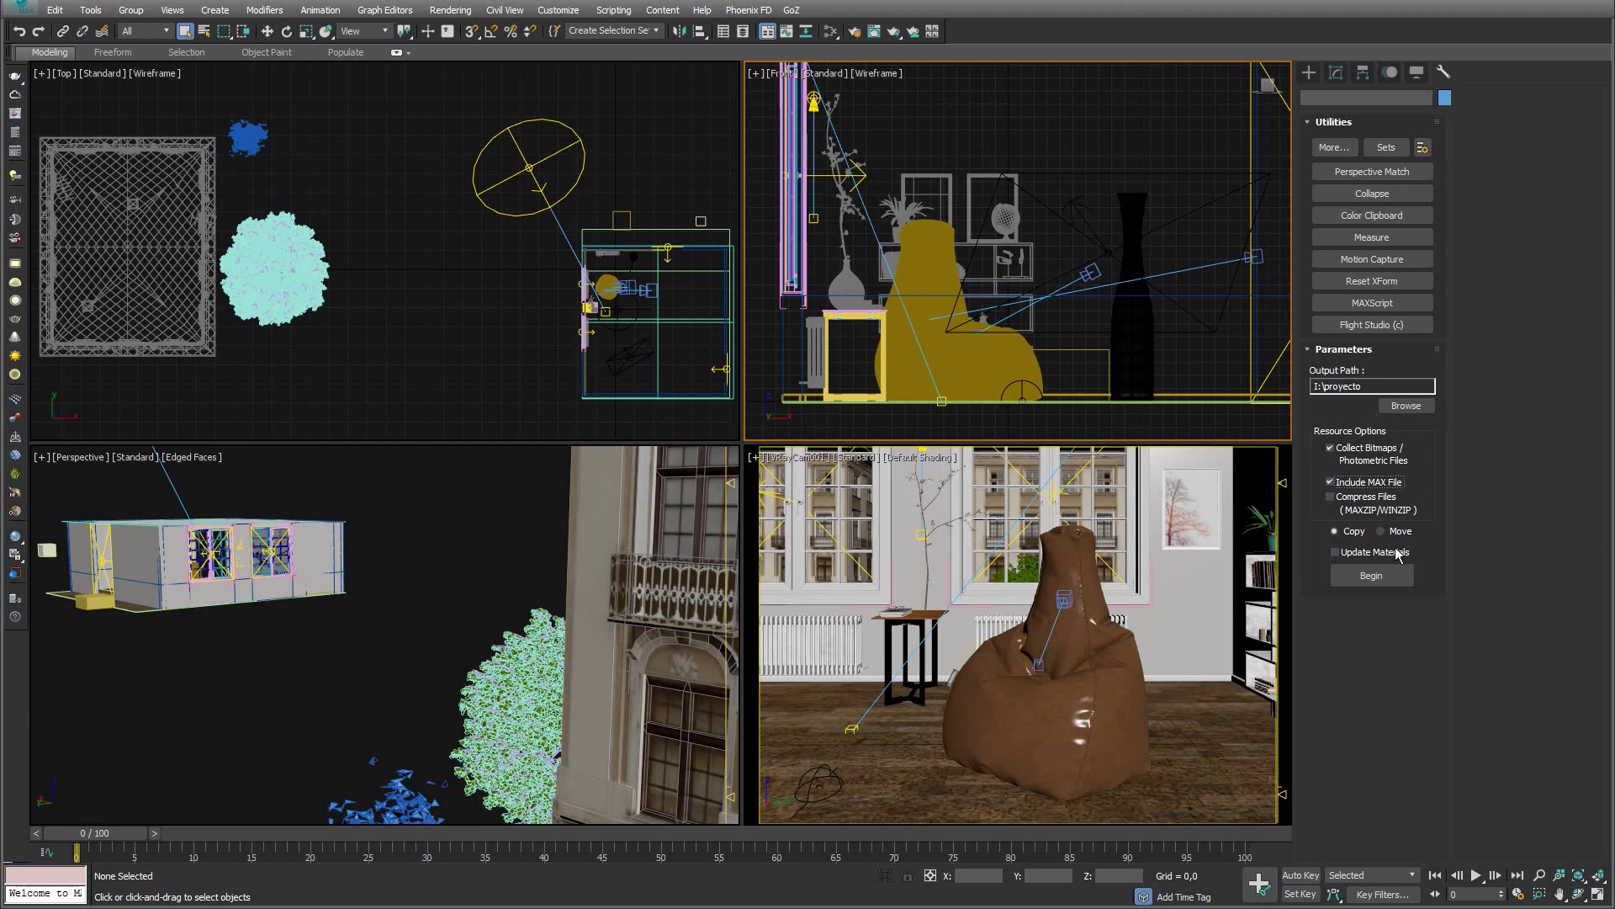
click(1374, 580)
click(1373, 579)
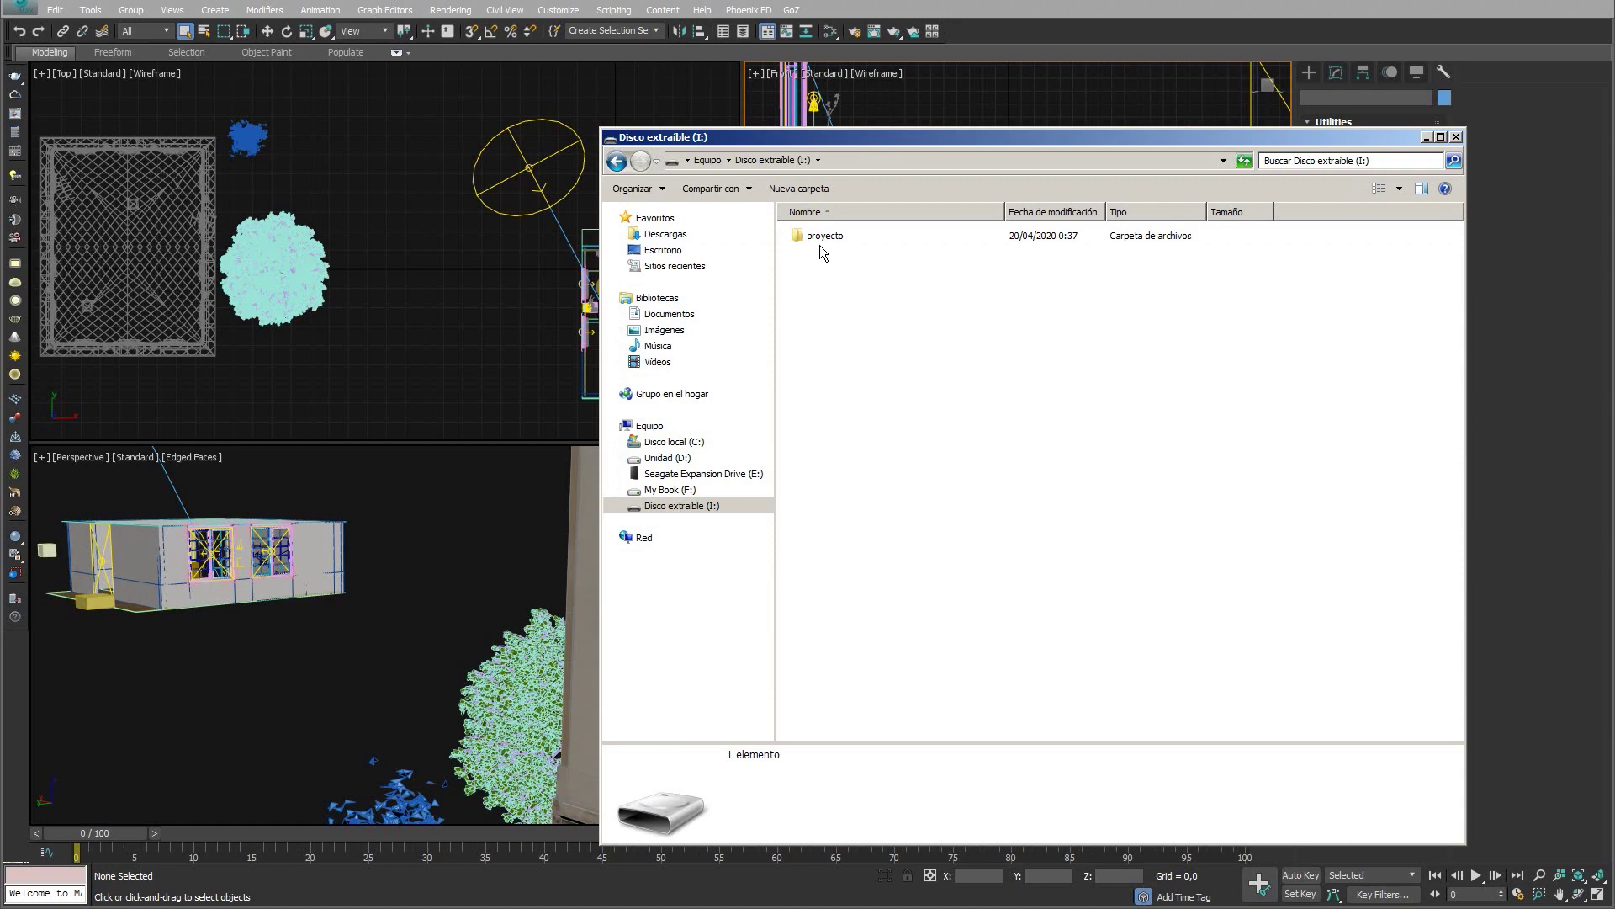
- Inspect the 168 files in proyecto, then delete the folder from drive I: and close Explorer
double_click(823, 239)
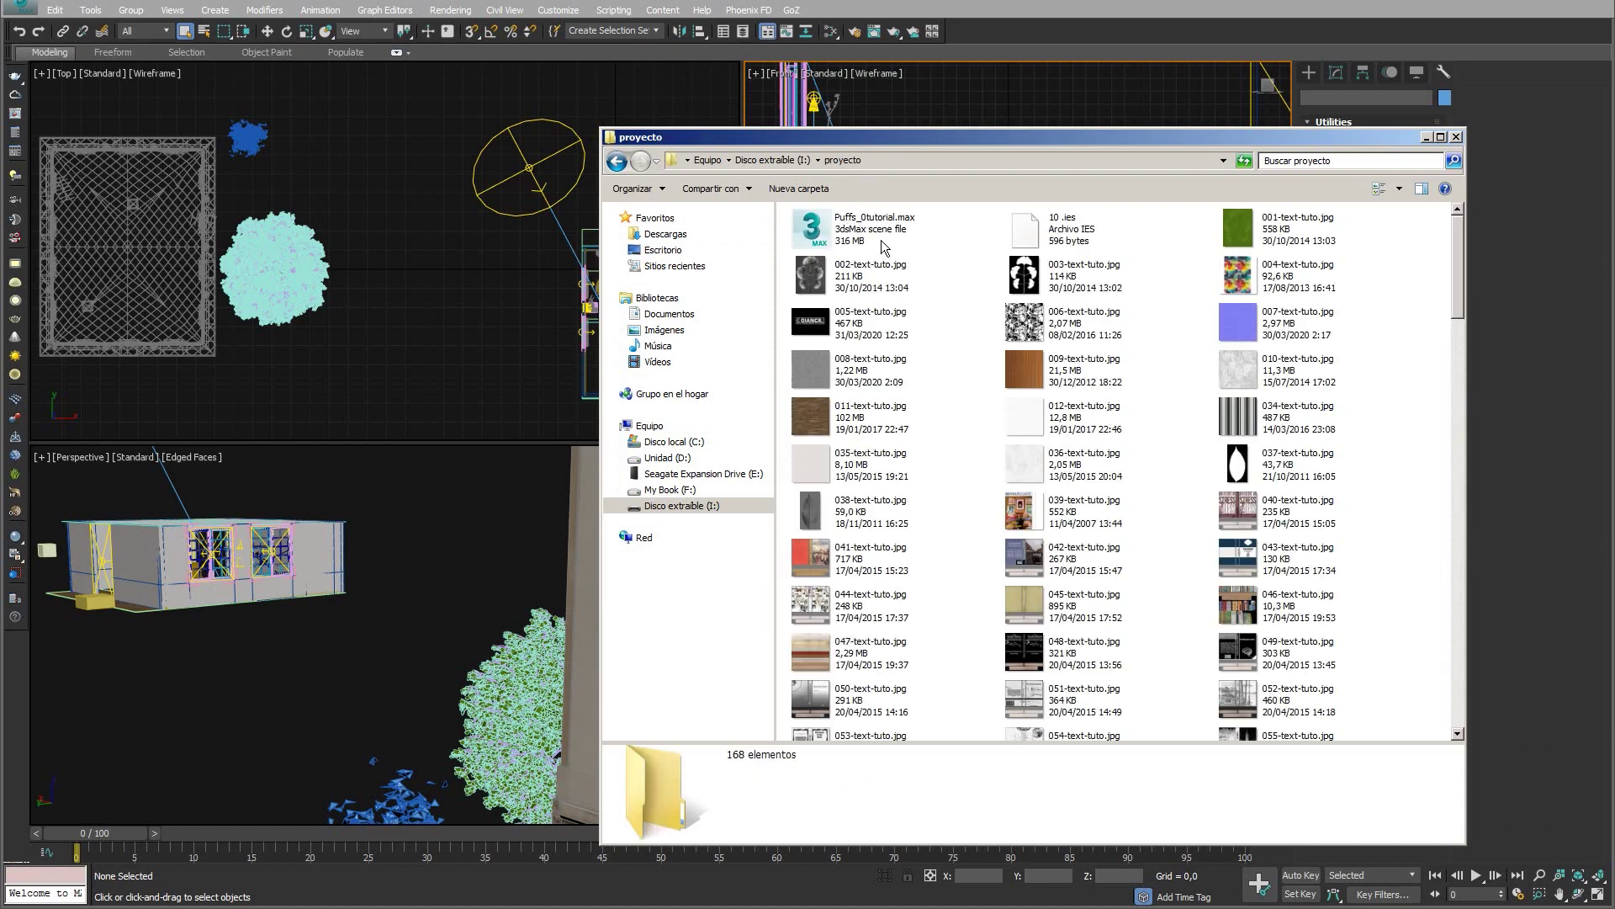
mouse_move(871, 225)
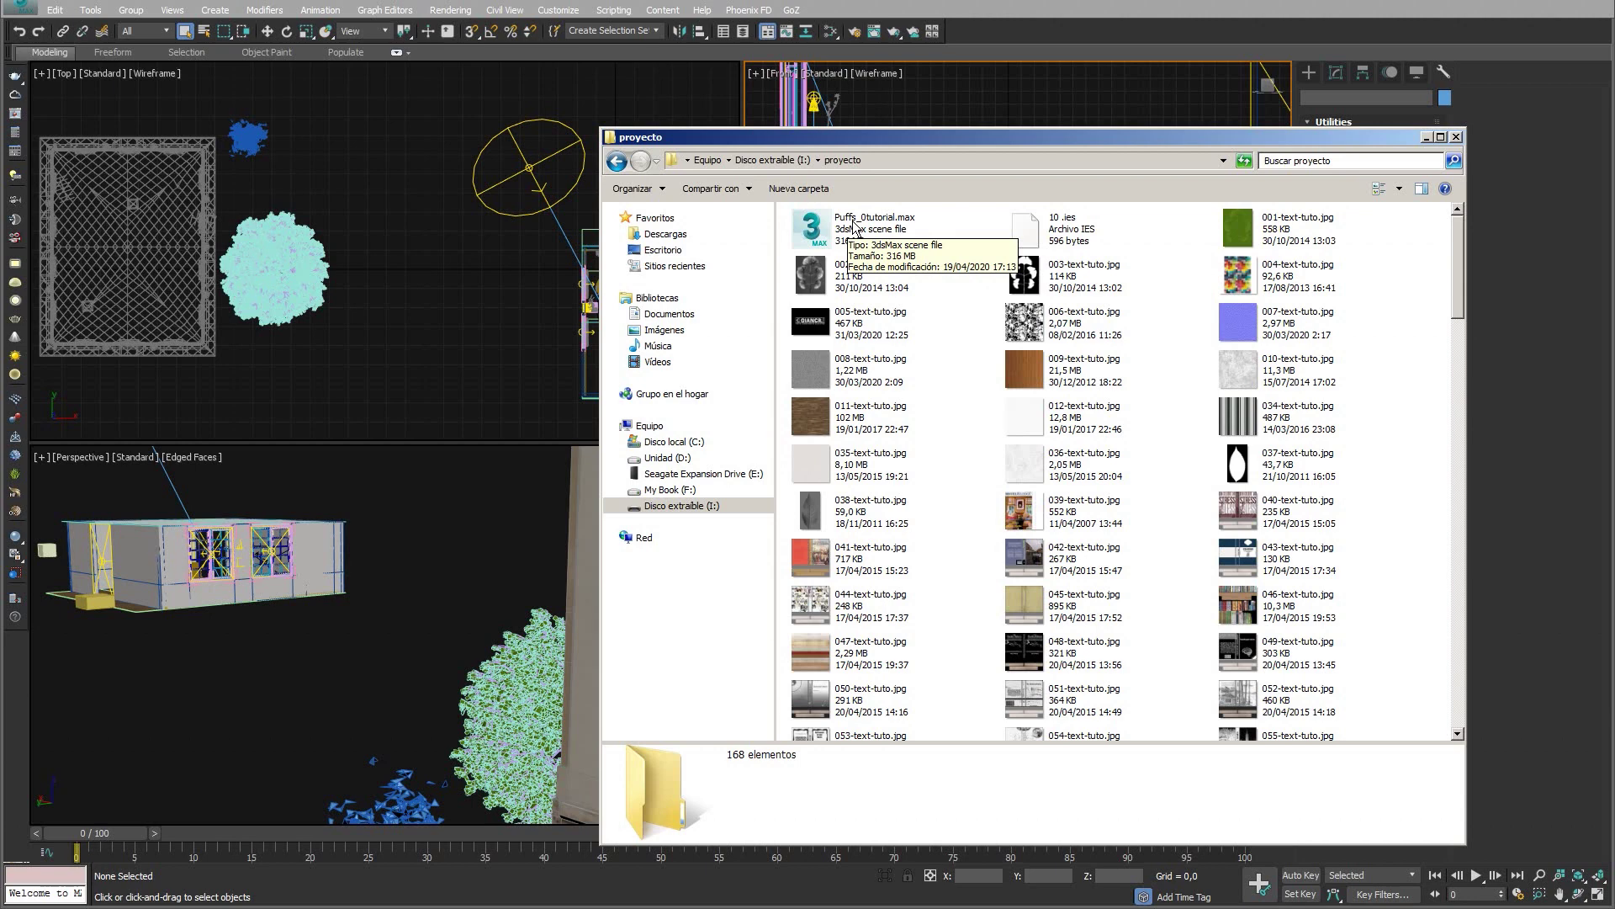
click(786, 160)
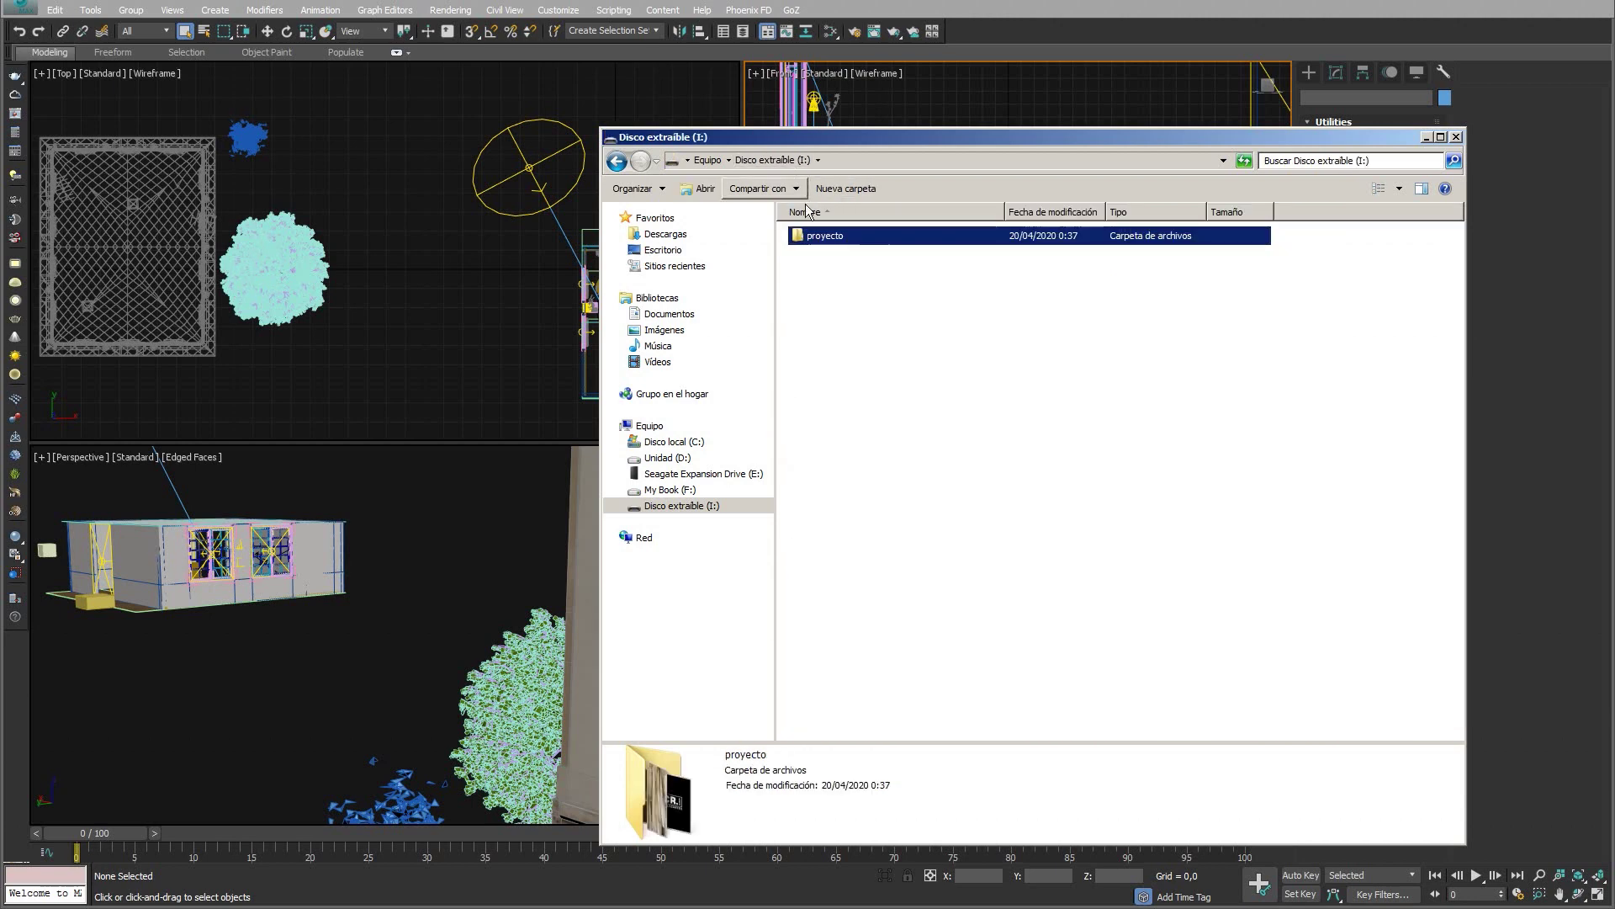
key(Delete)
key(Return)
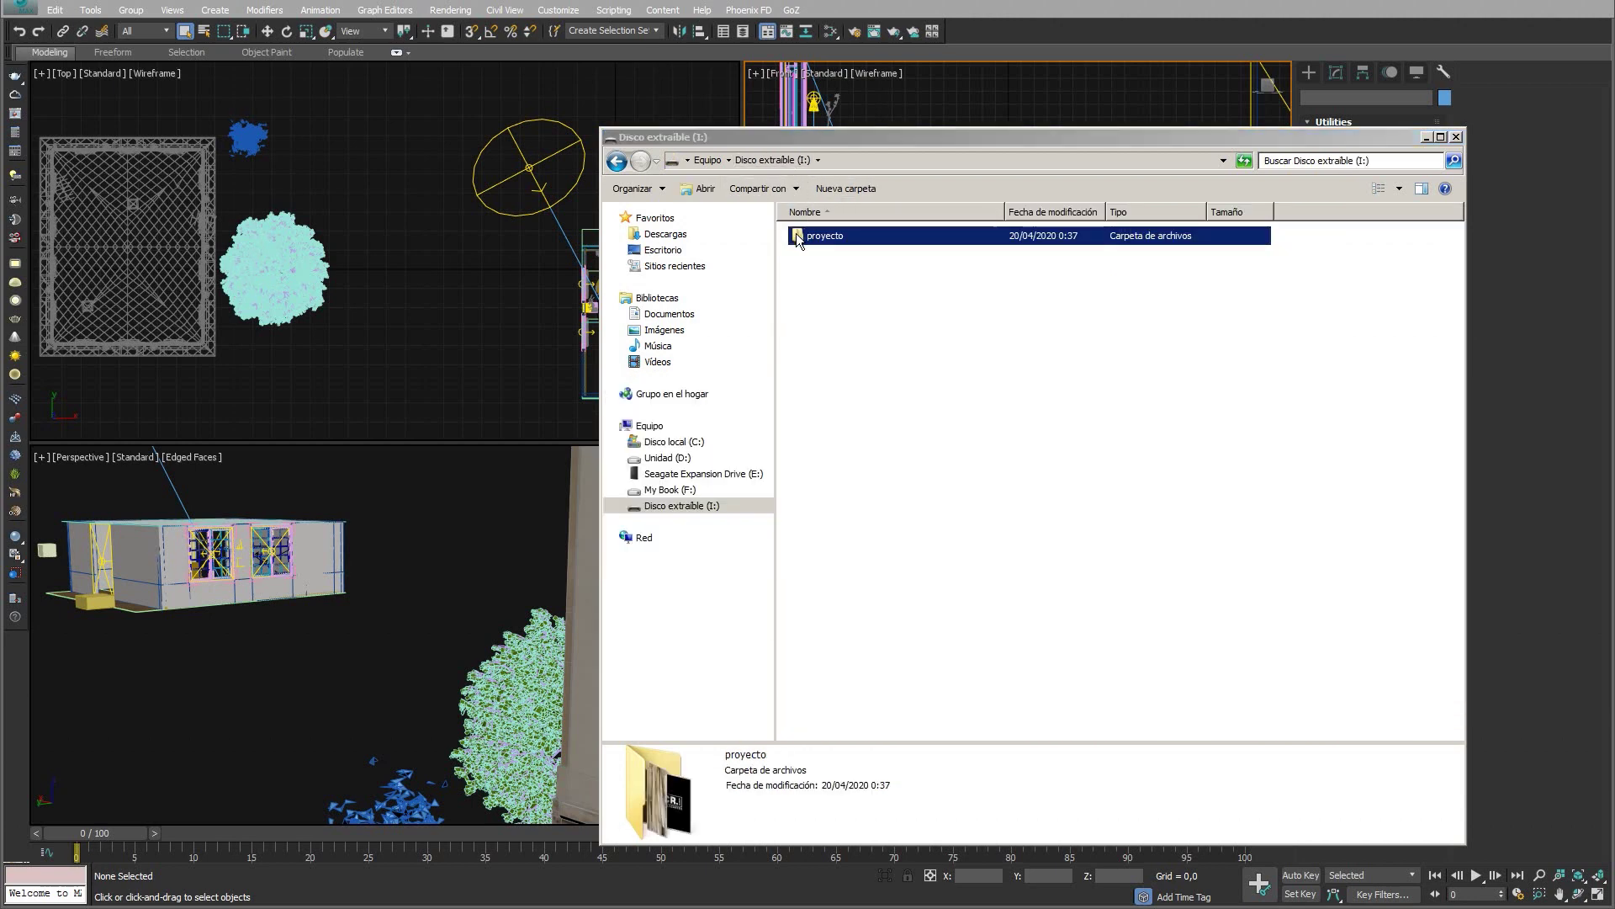
click(1428, 140)
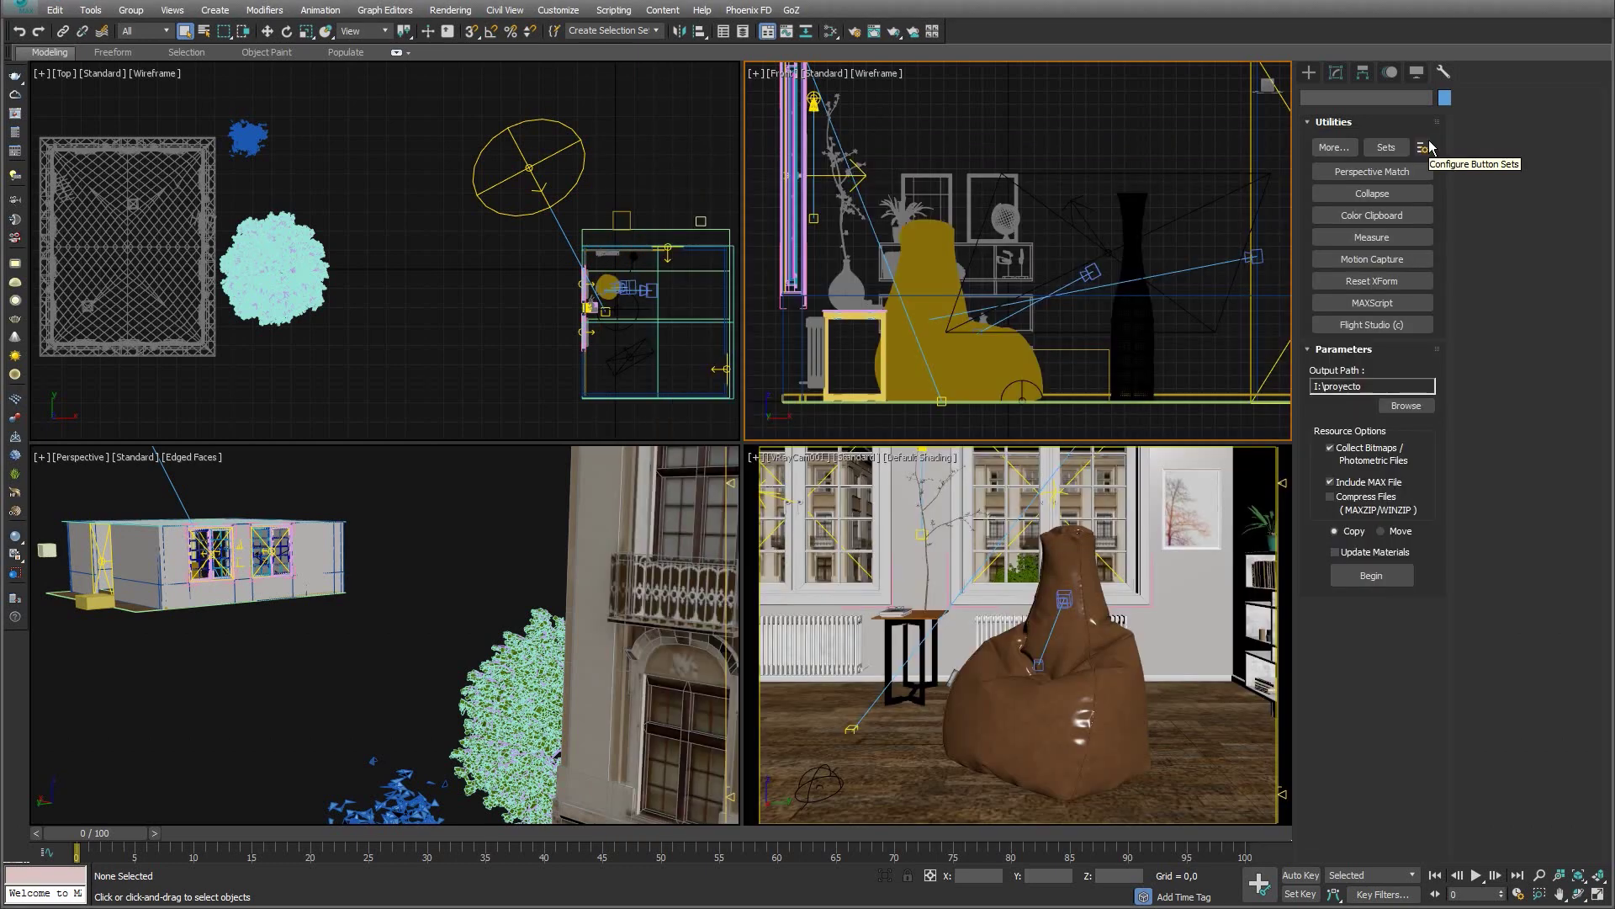
- Save the scene as a Puffs_0tutorial archive zip in I:\proyecto
click(23, 8)
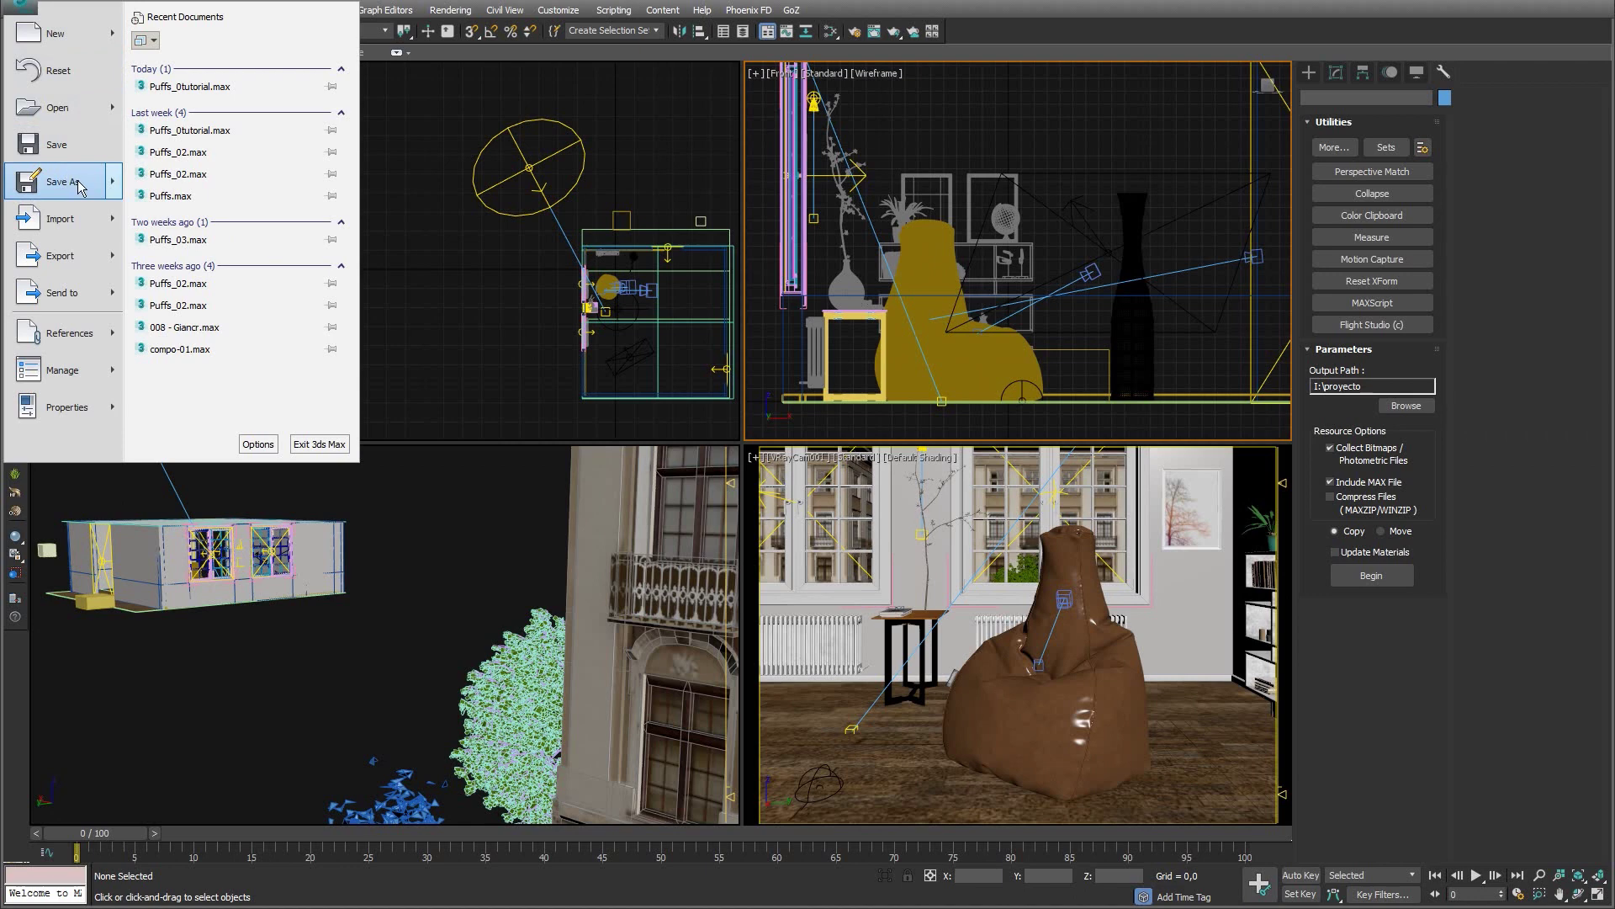
mouse_move(60, 180)
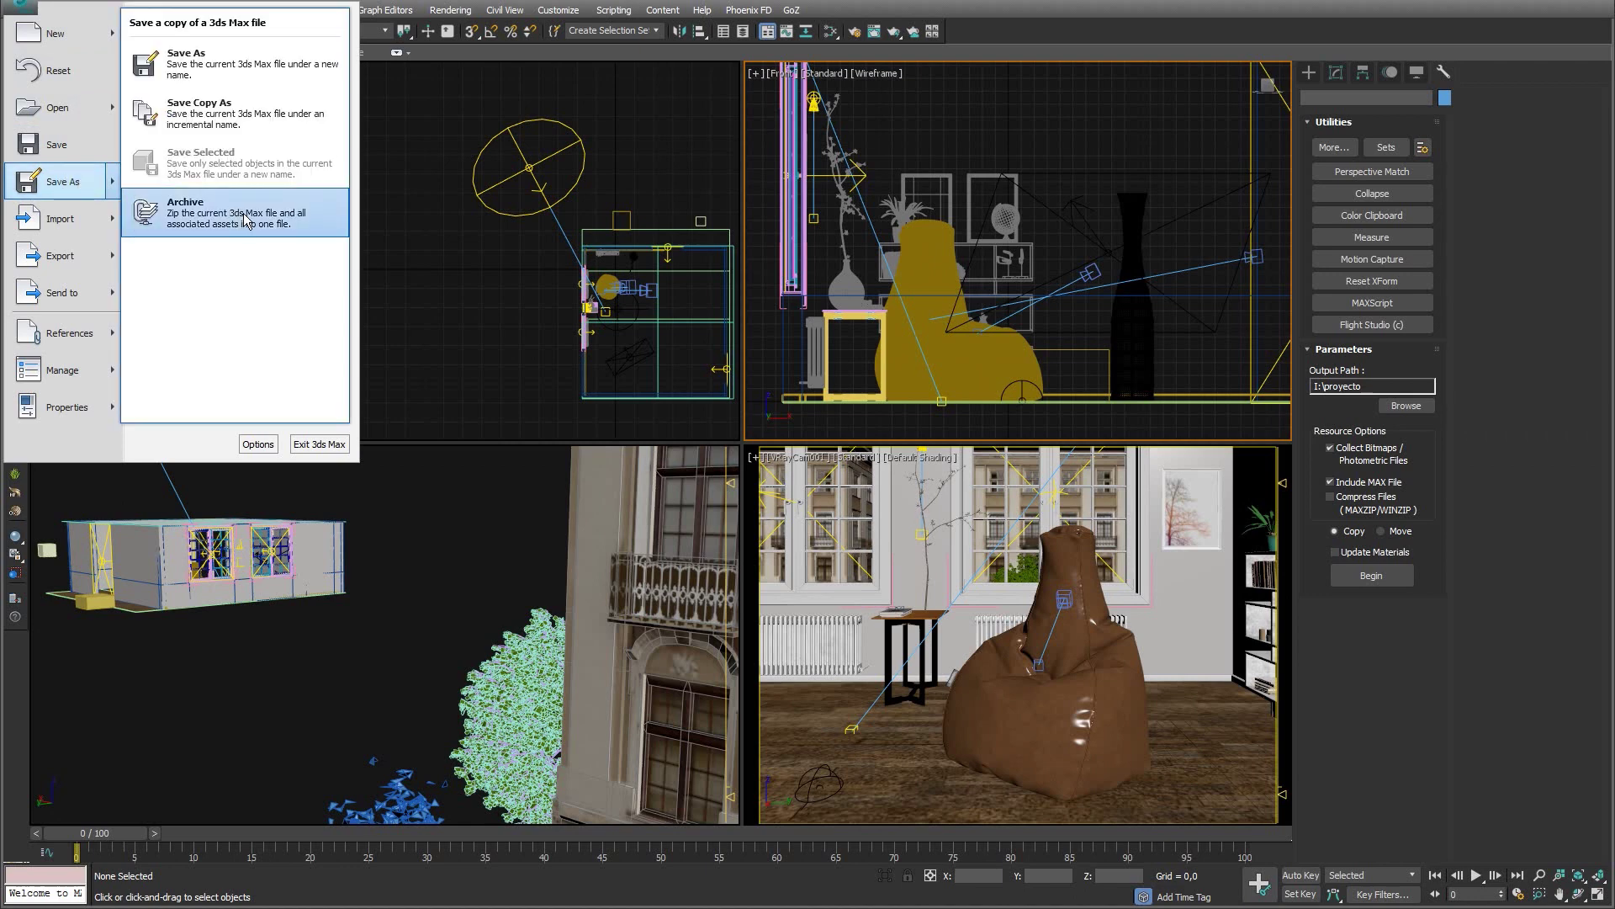
click(246, 221)
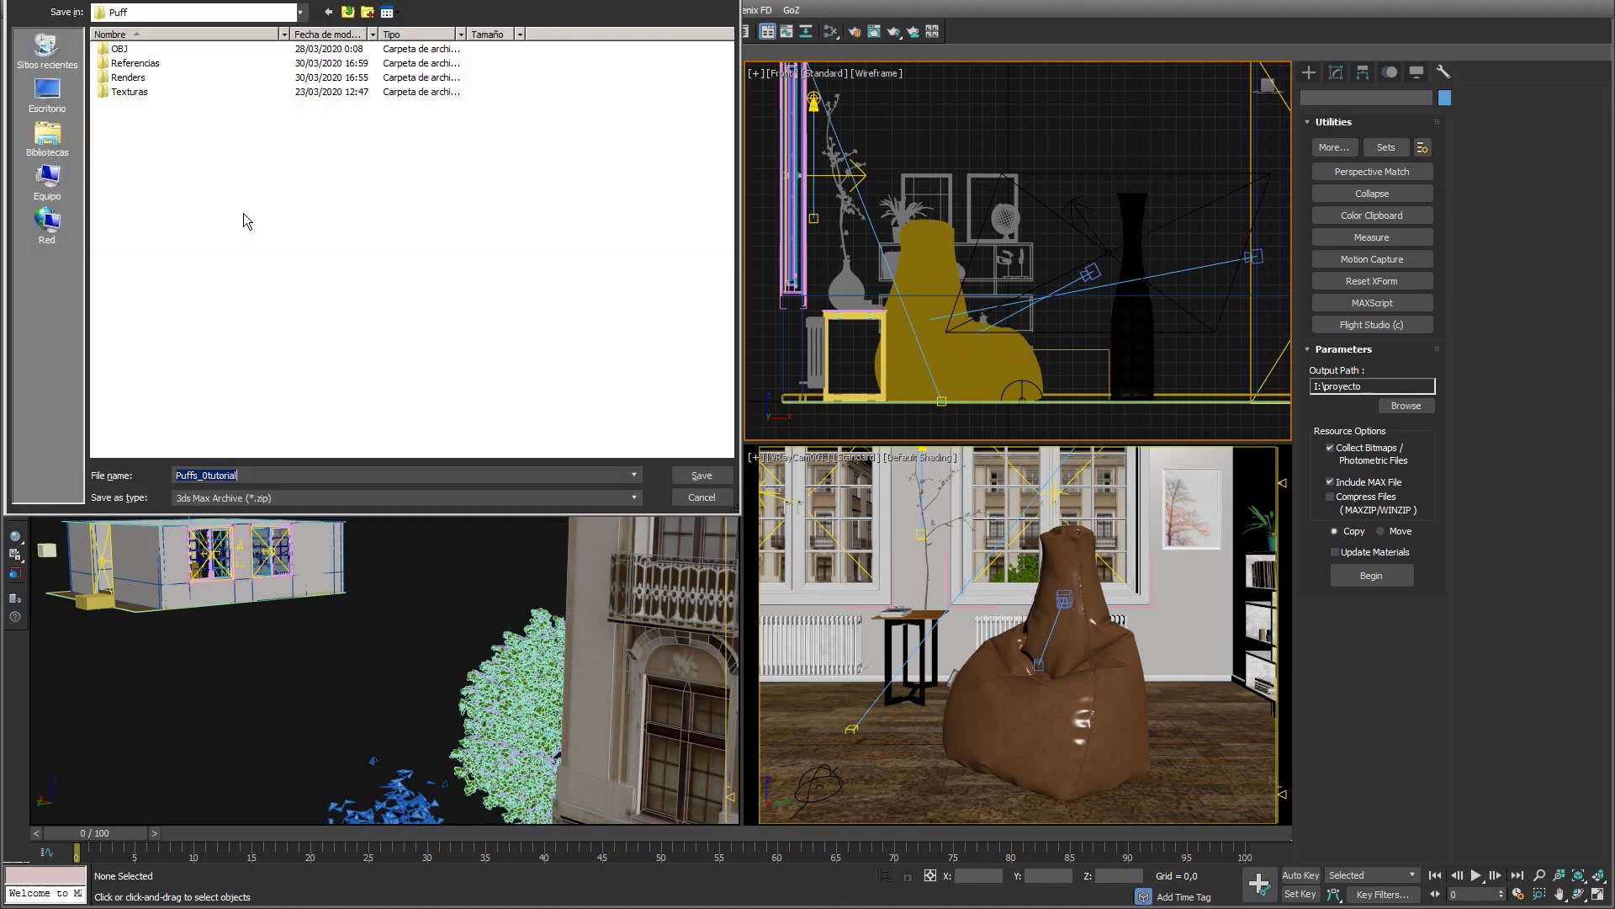
click(52, 183)
double_click(170, 202)
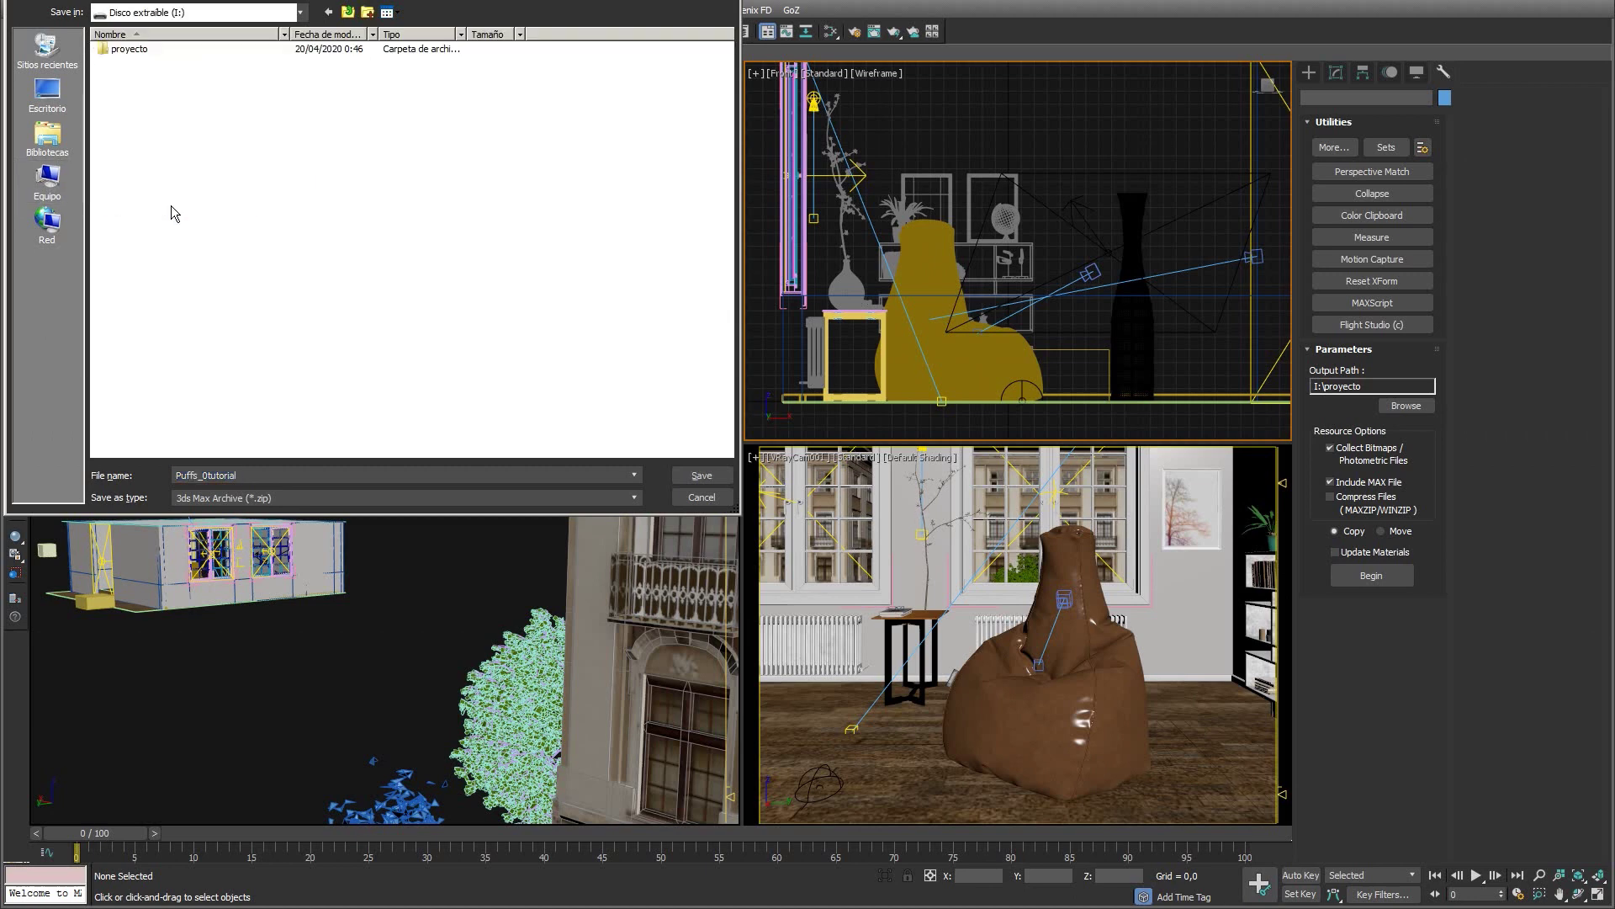
double_click(135, 51)
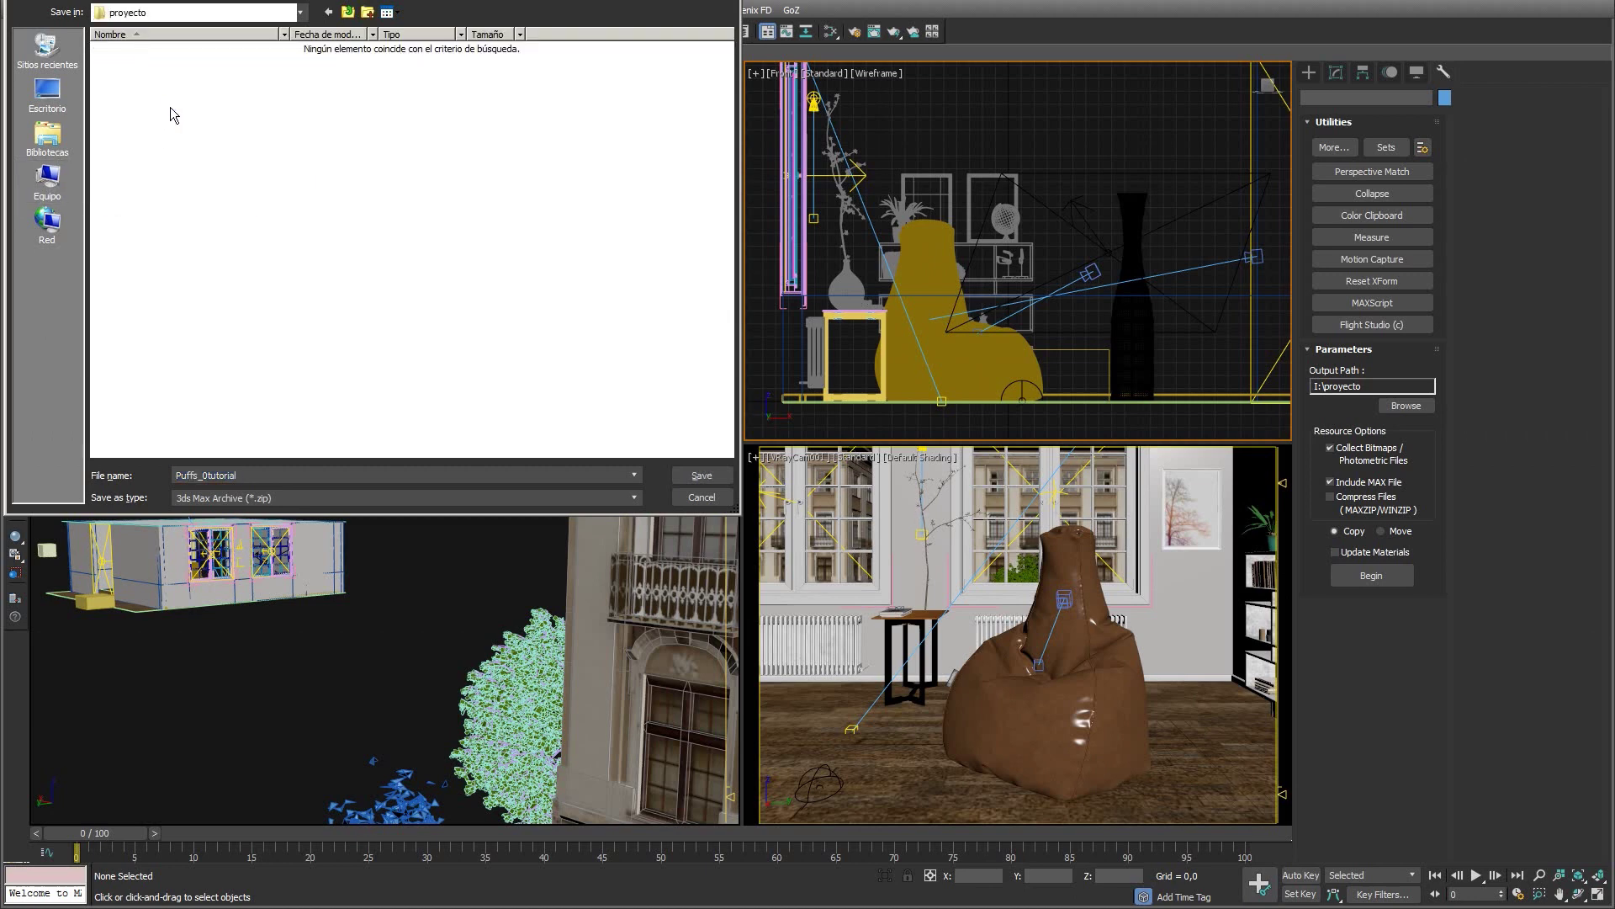
click(703, 476)
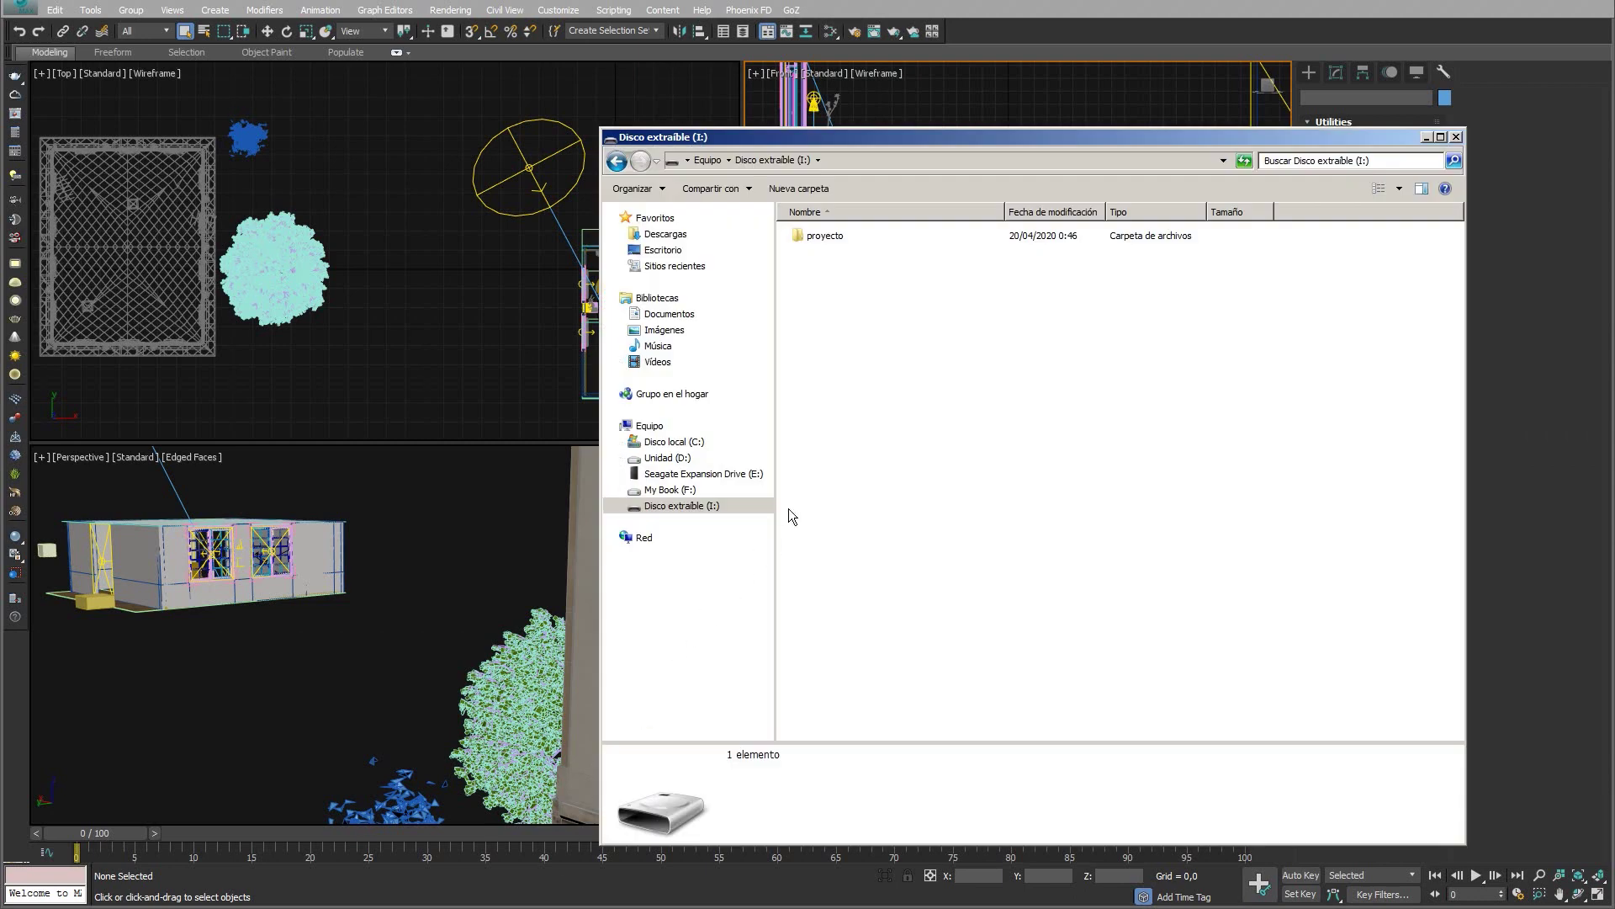
- Extract Puffs_0tutorial.zip in proyecto and browse down to the HDRi EXR folders
double_click(830, 238)
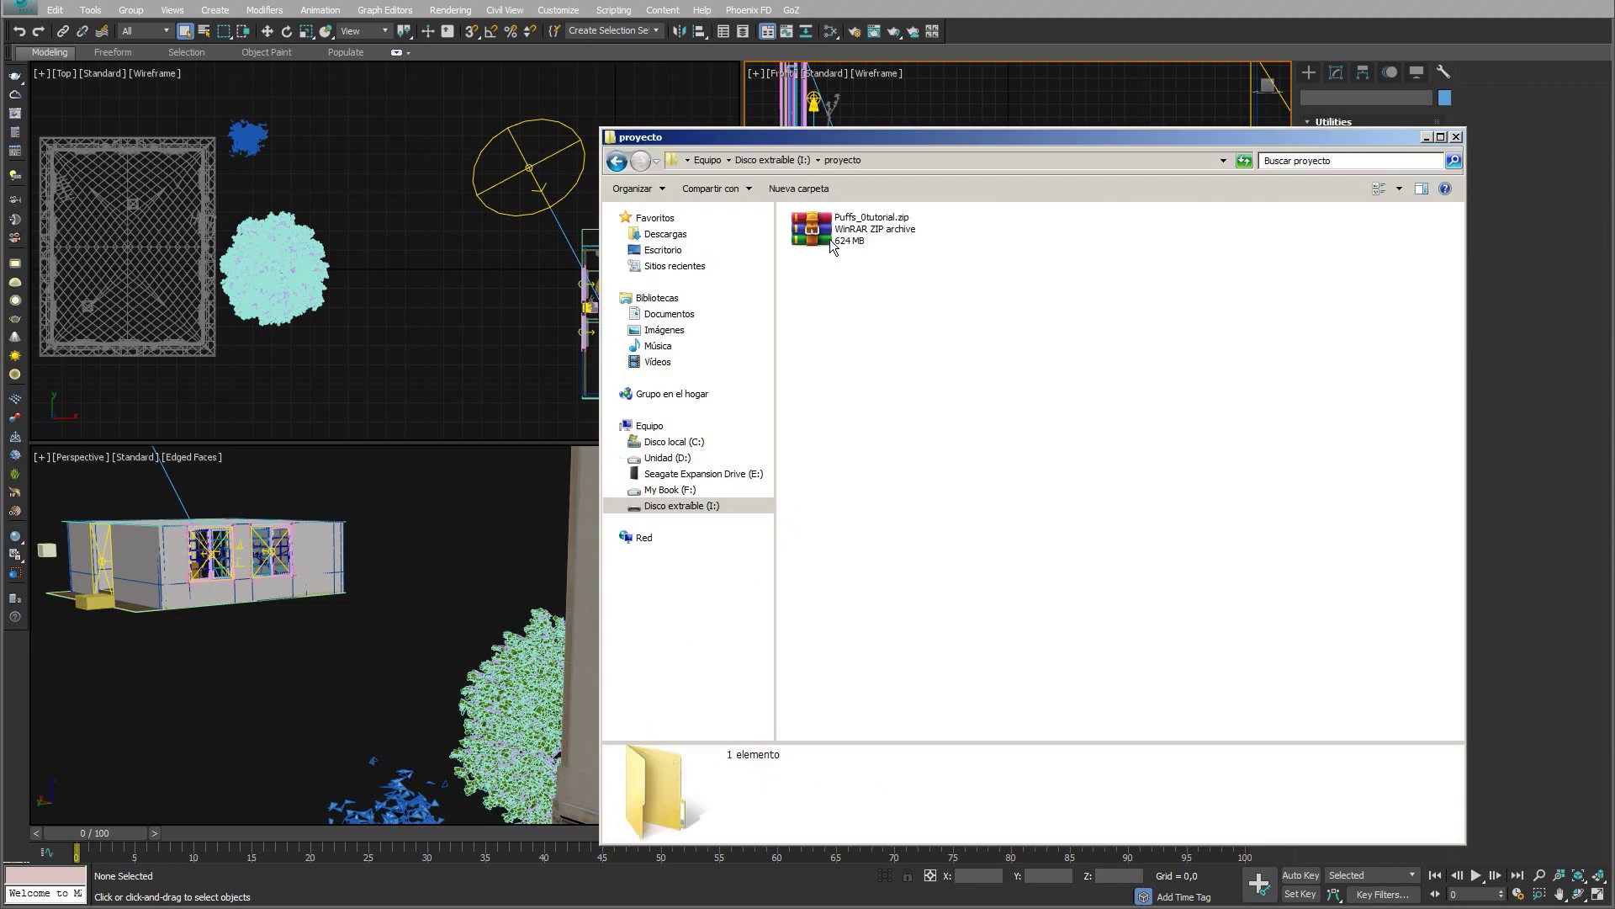
click(829, 239)
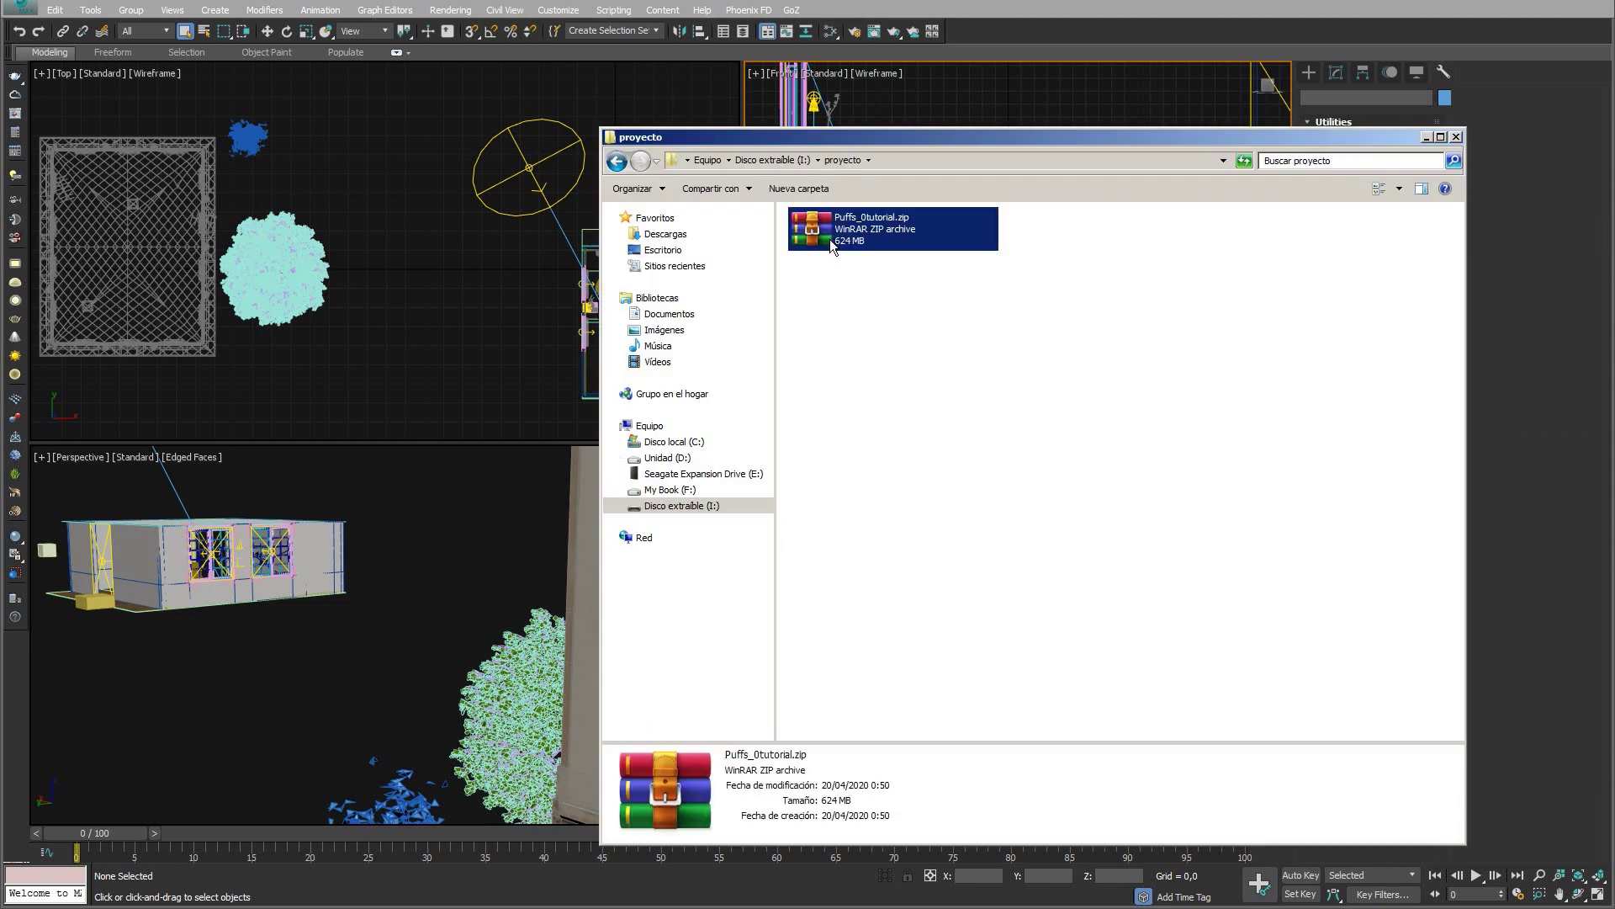
right_click(830, 239)
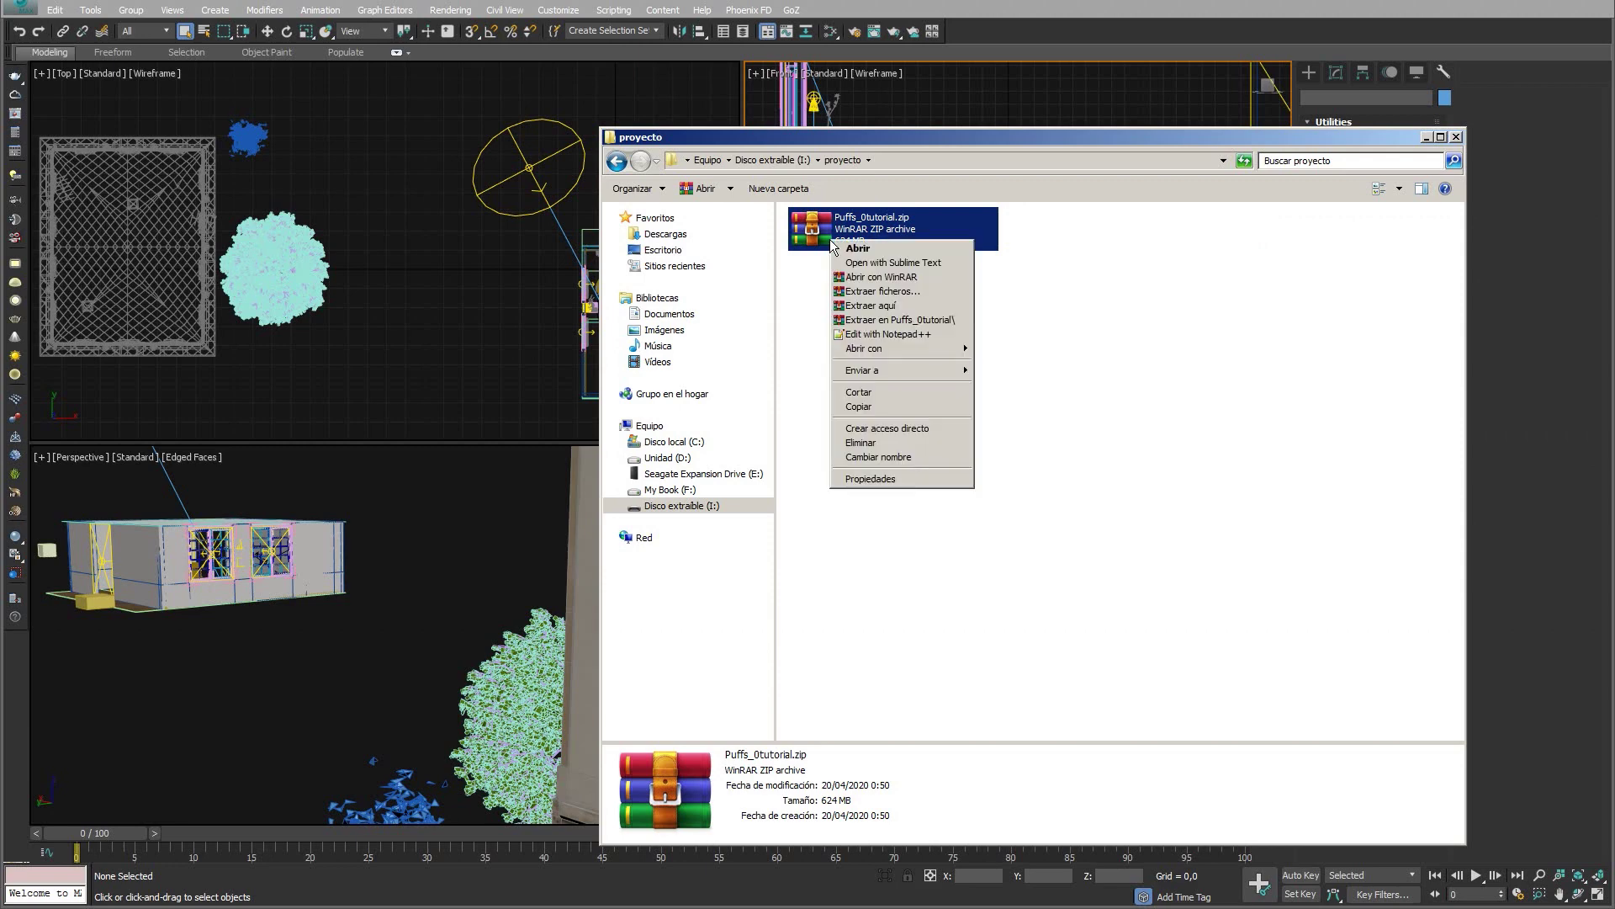
click(911, 308)
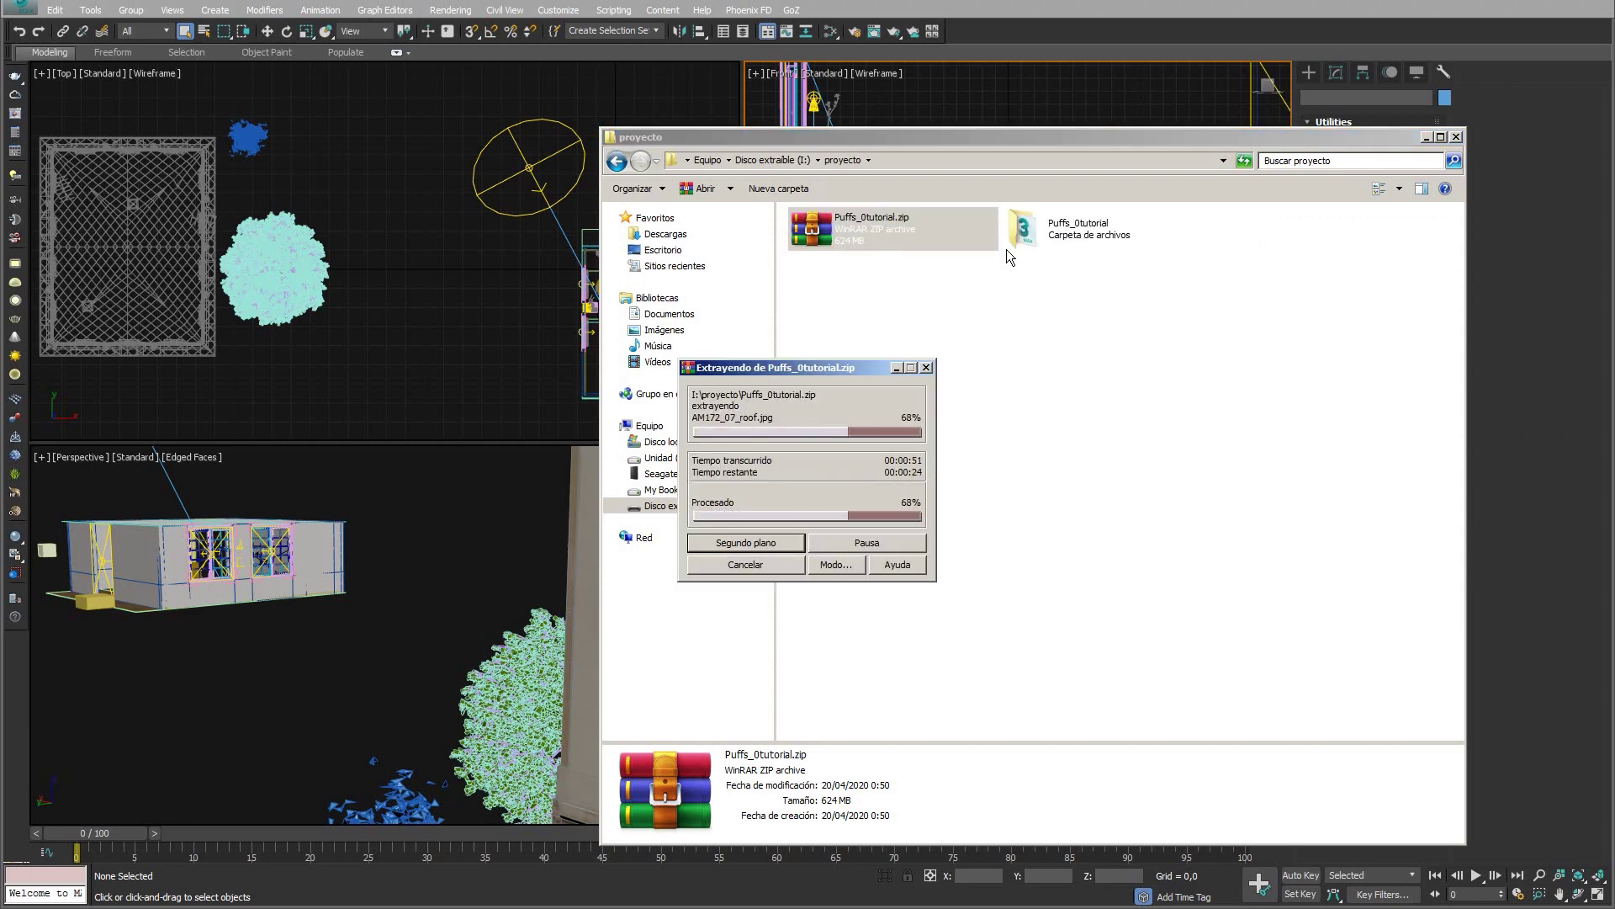
double_click(1068, 232)
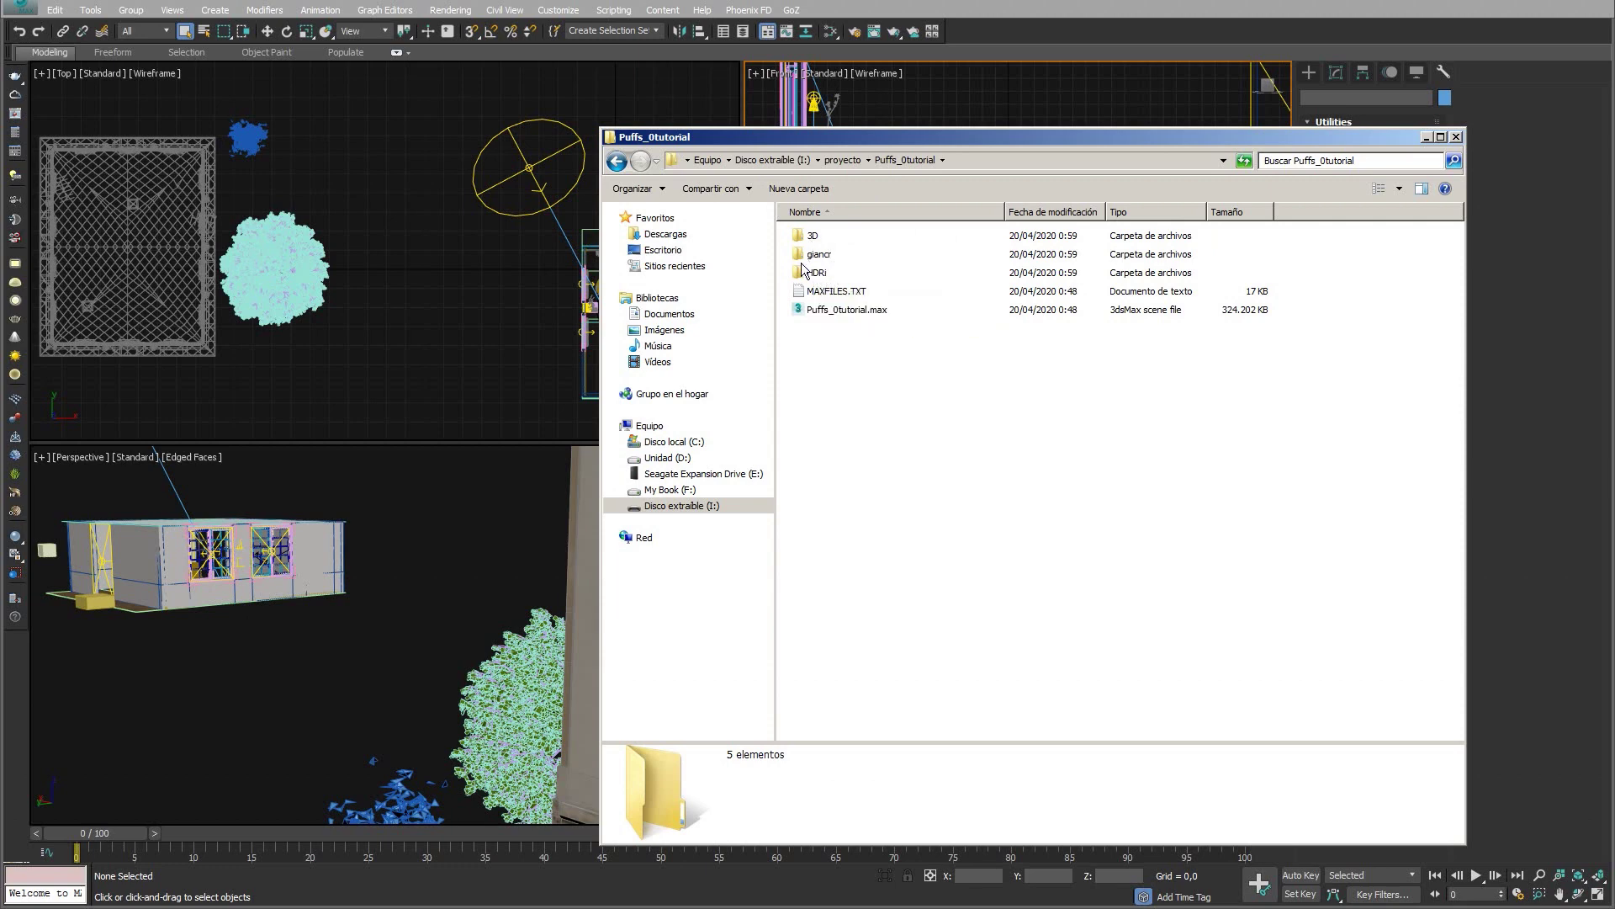
double_click(816, 273)
double_click(840, 235)
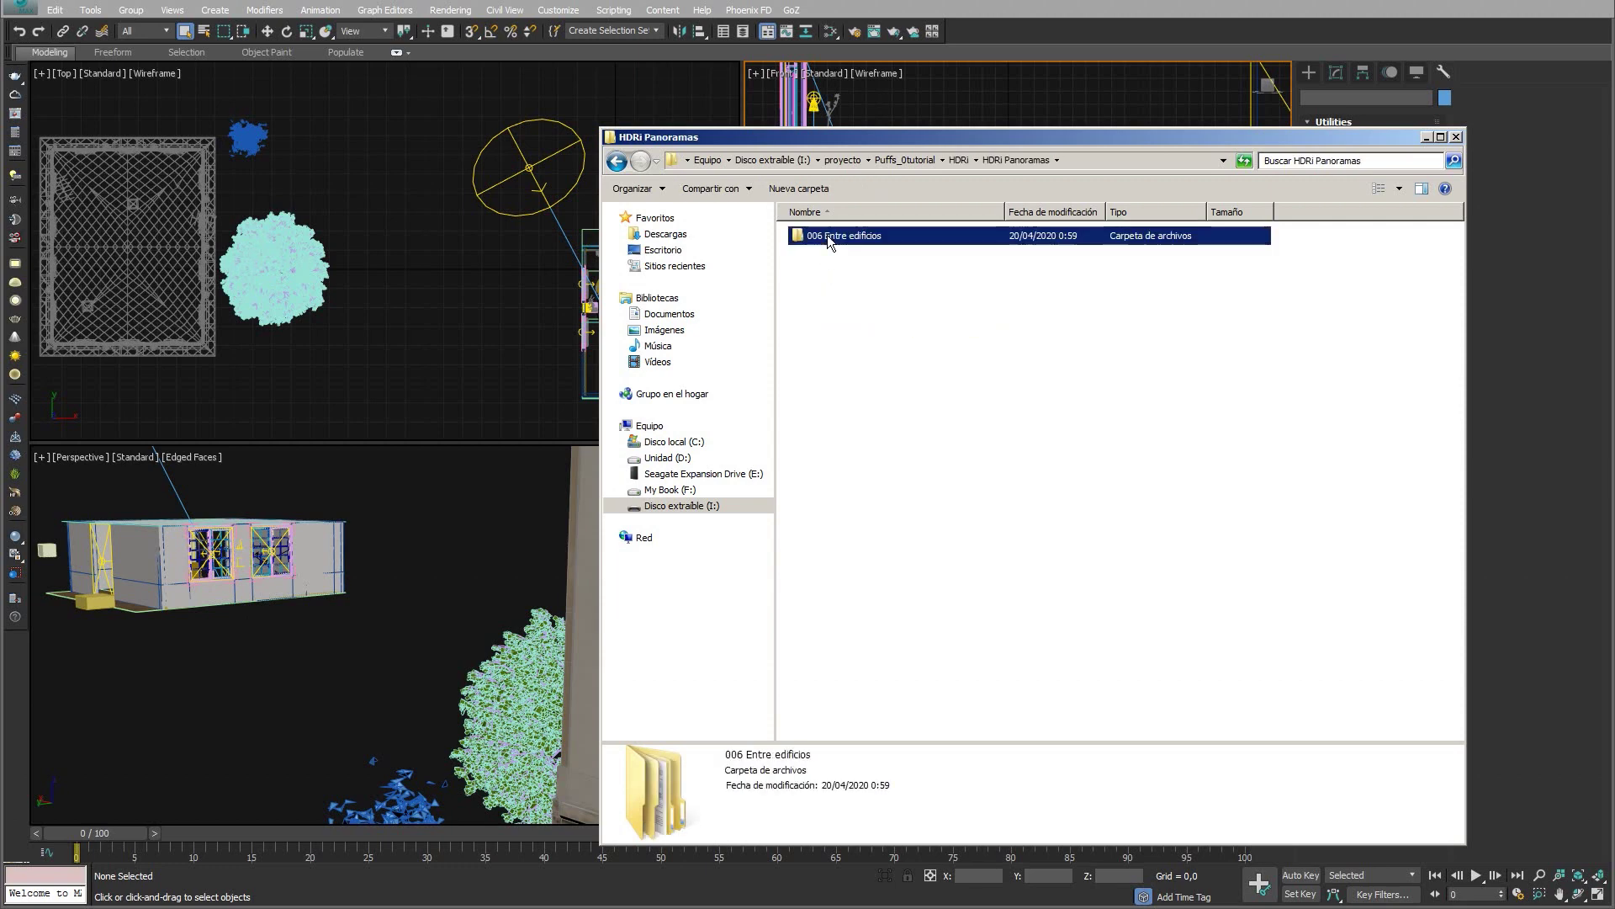
double_click(826, 234)
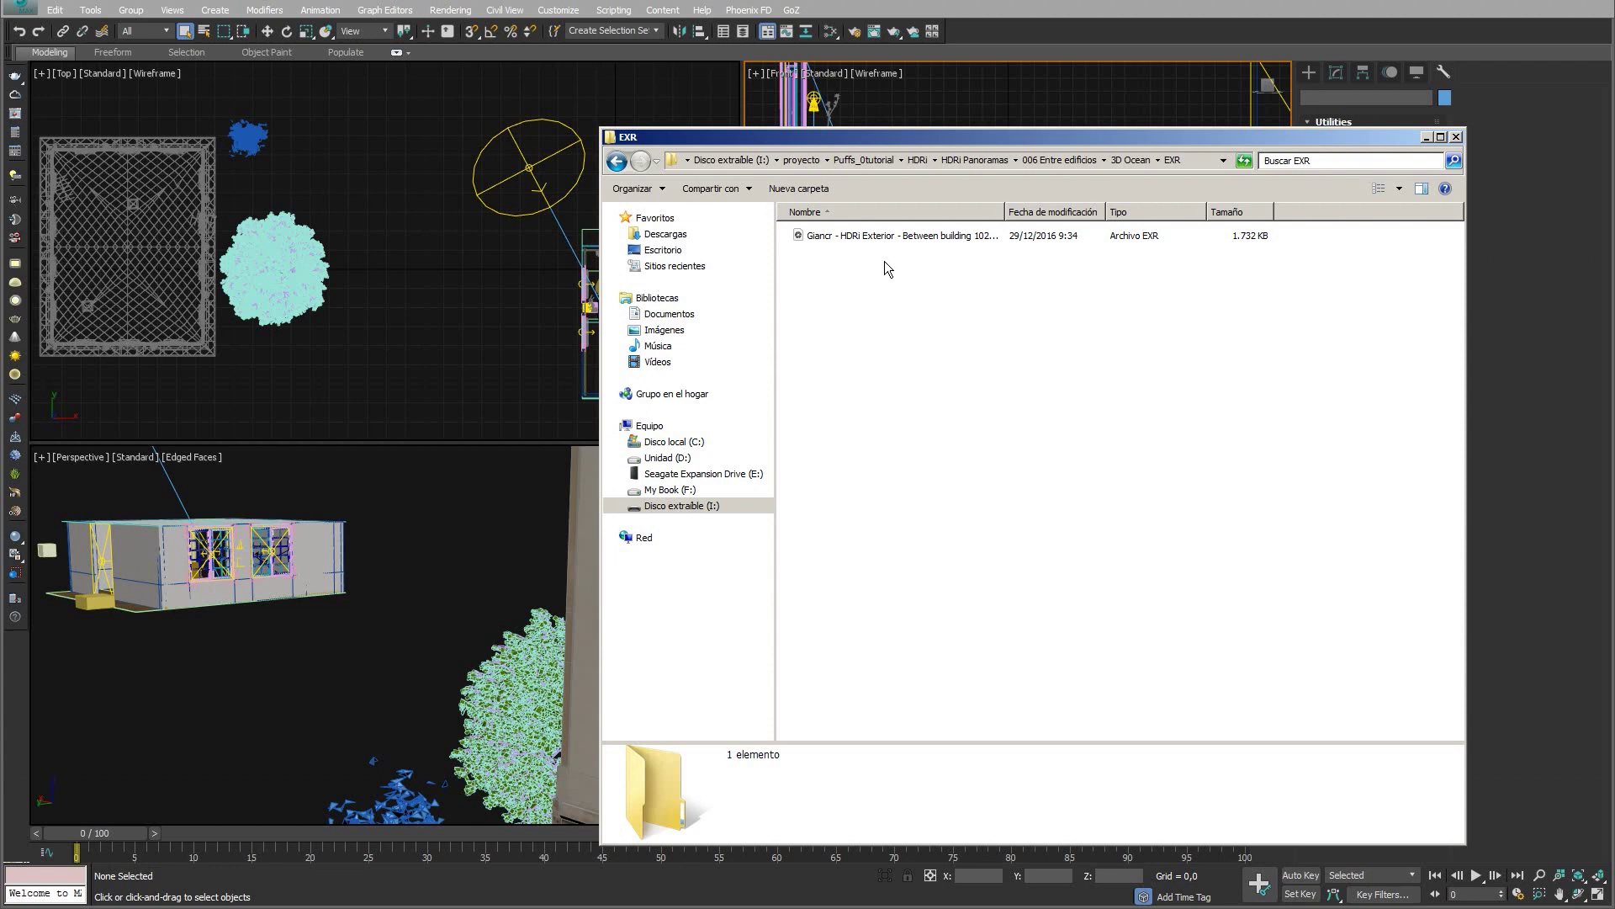
- Delete both the zip and the extracted folder from proyecto, then close Explorer
click(801, 160)
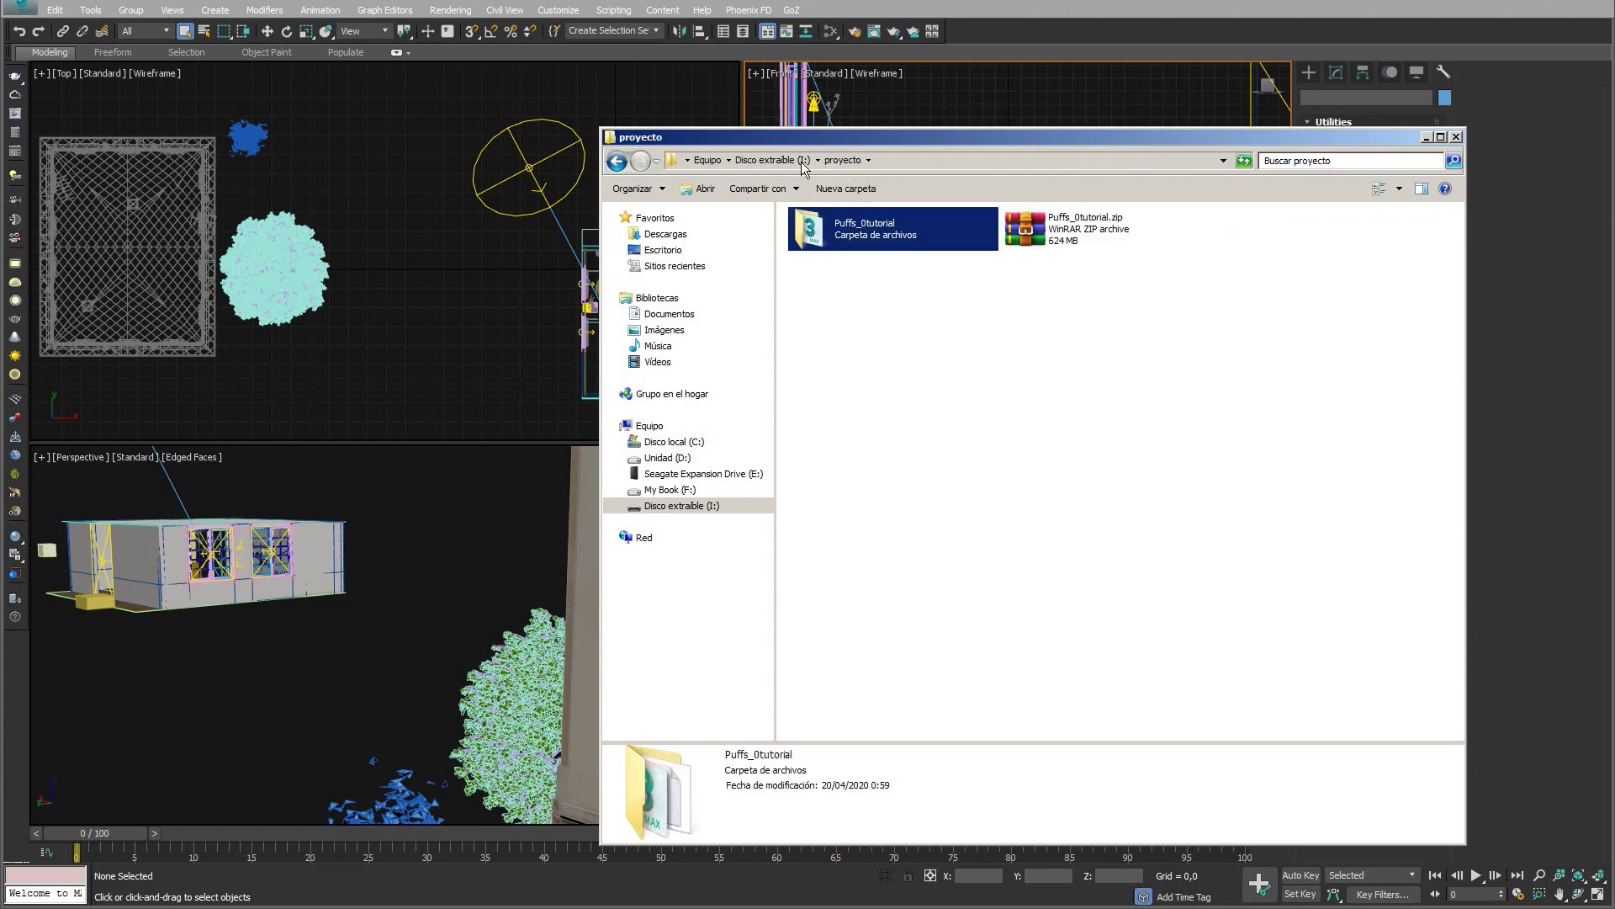
drag(1125, 326, 901, 238)
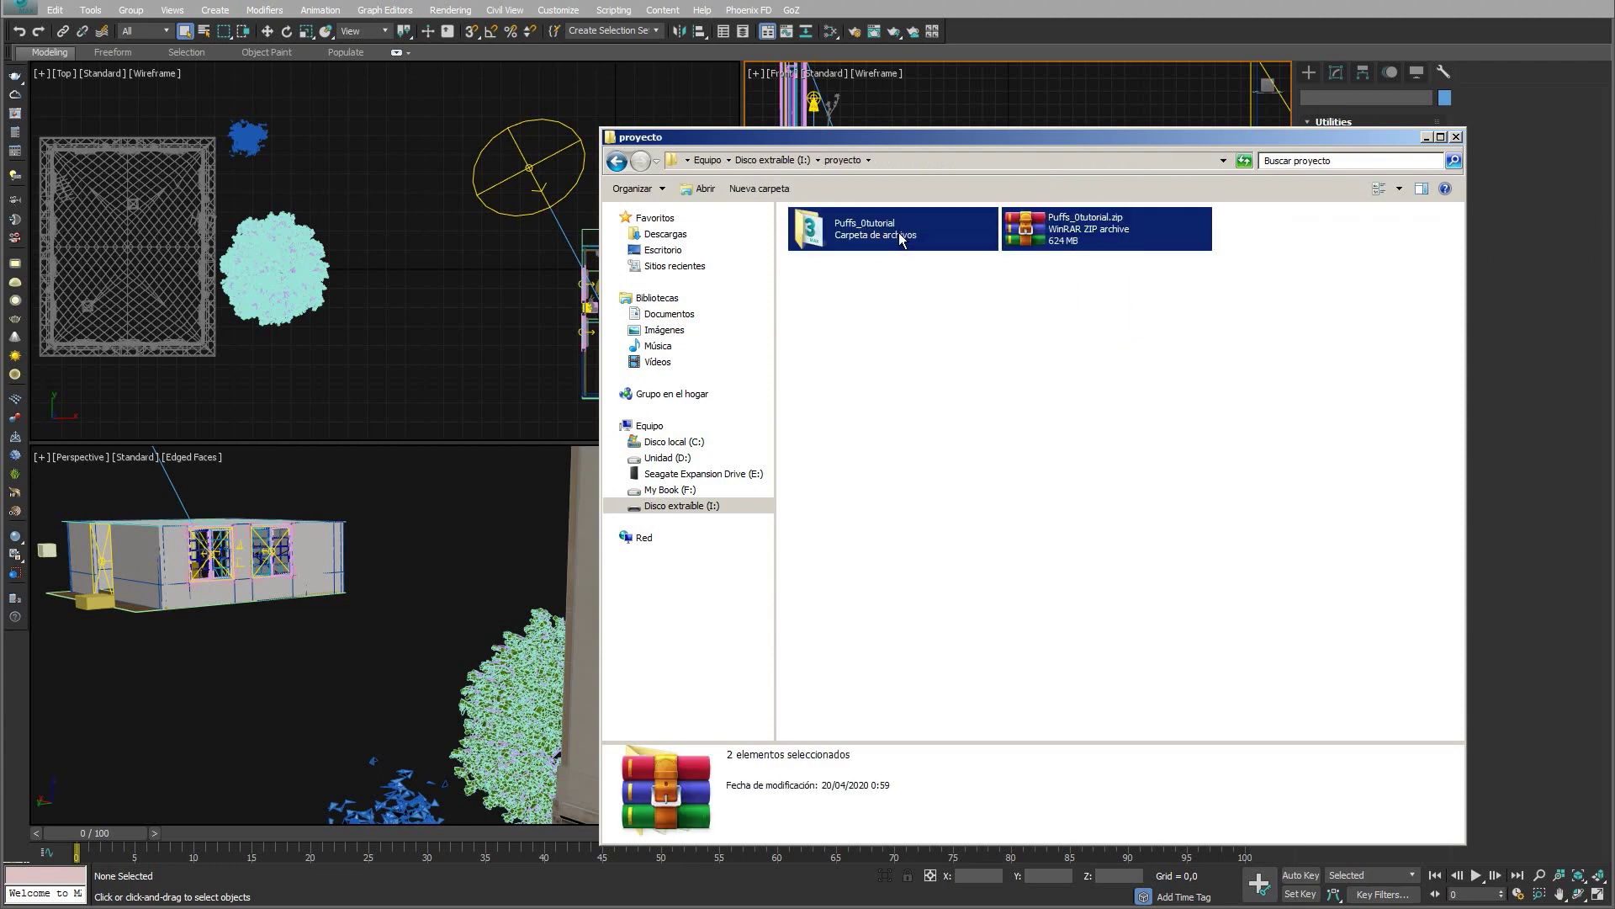
key(Delete)
key(Return)
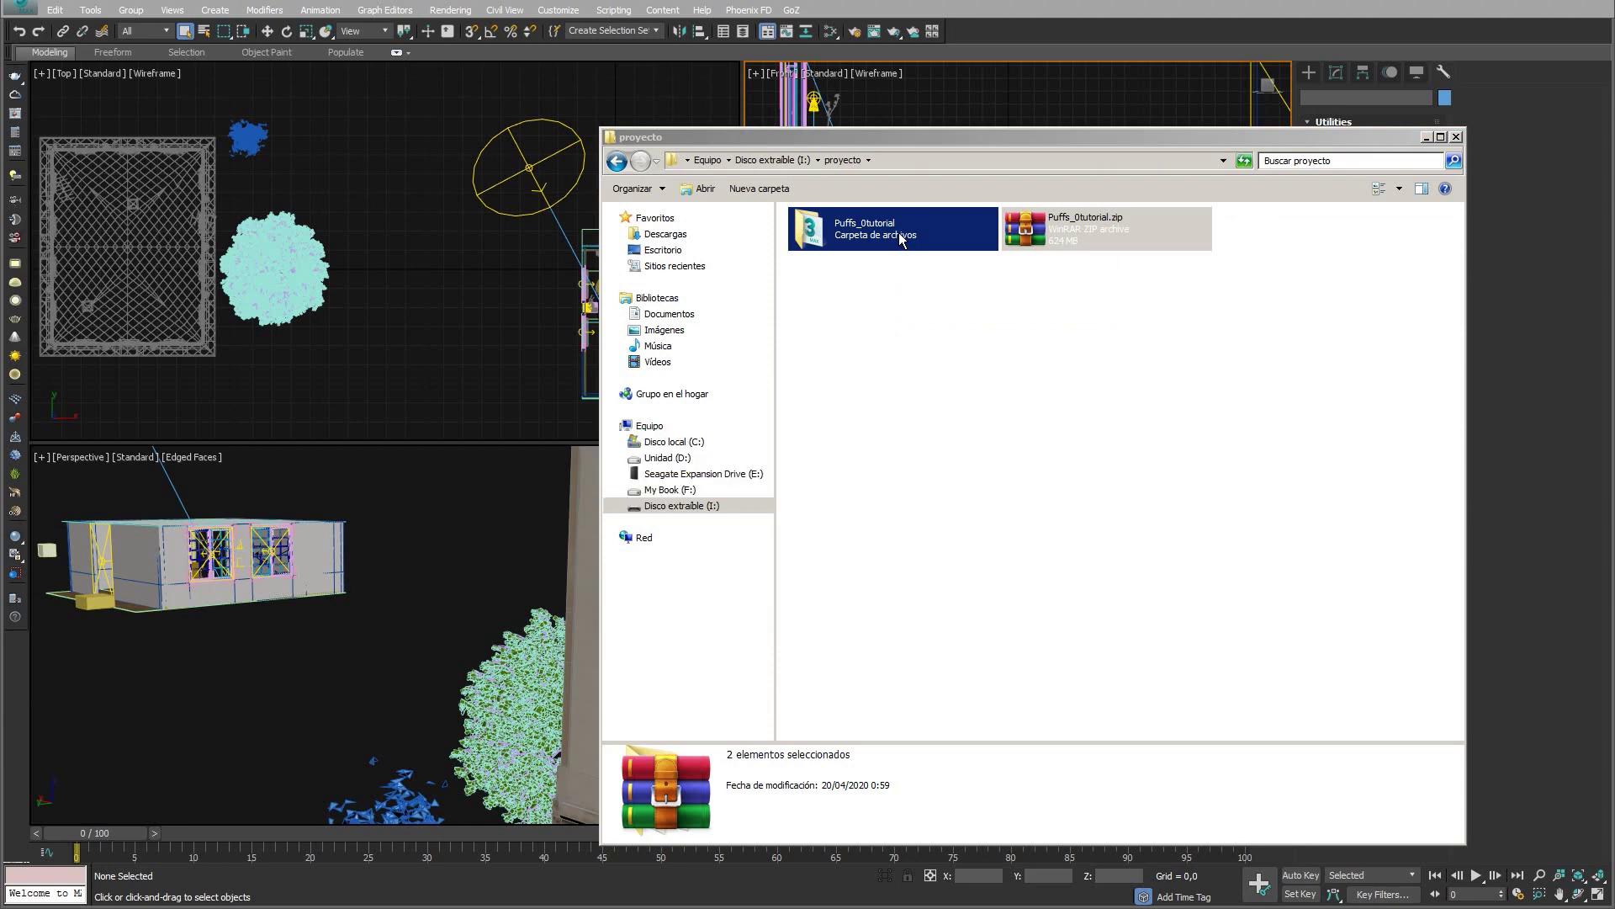
click(1425, 137)
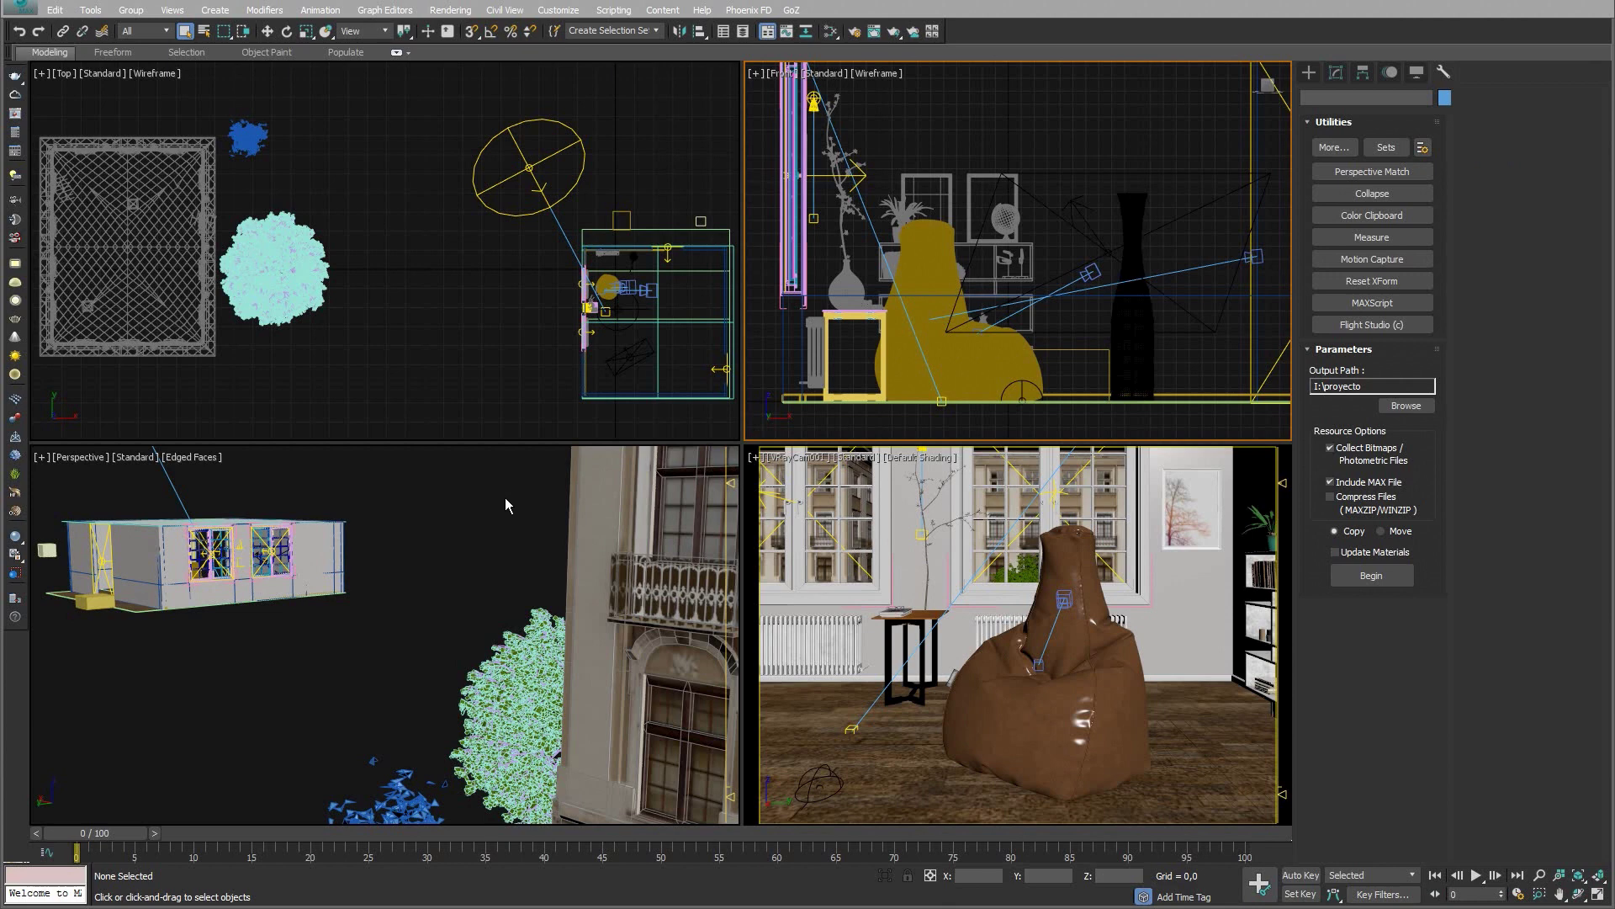
scroll(505, 497, down, 5)
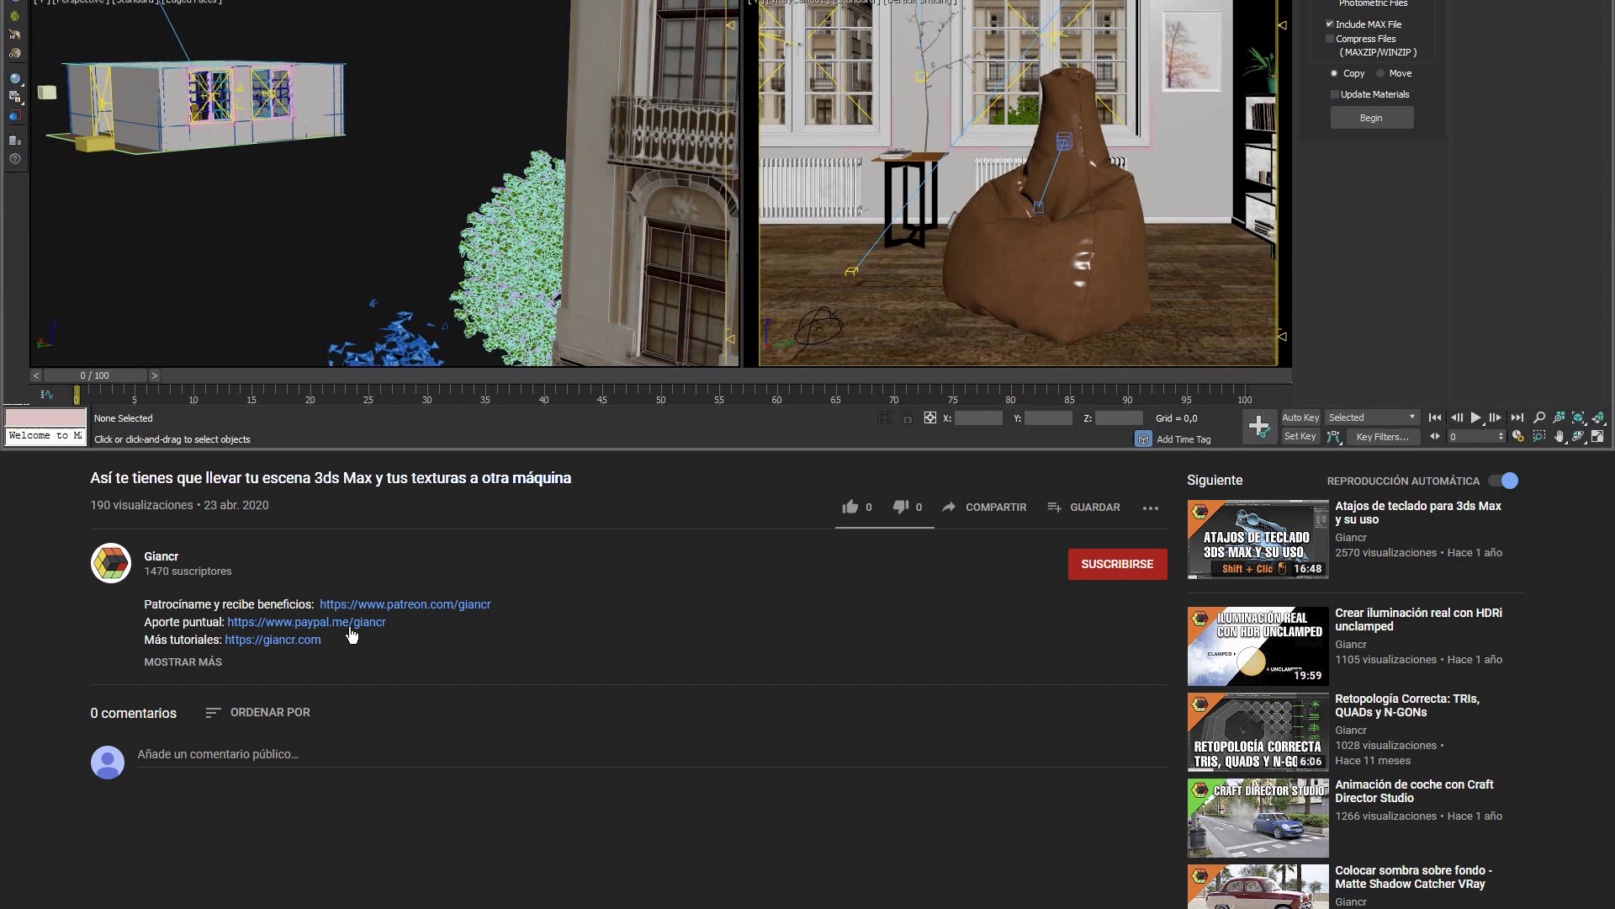
- Download MB Resource Collector v0.2 beta from the scripts.breidt.net link in the description
click(212, 662)
click(389, 746)
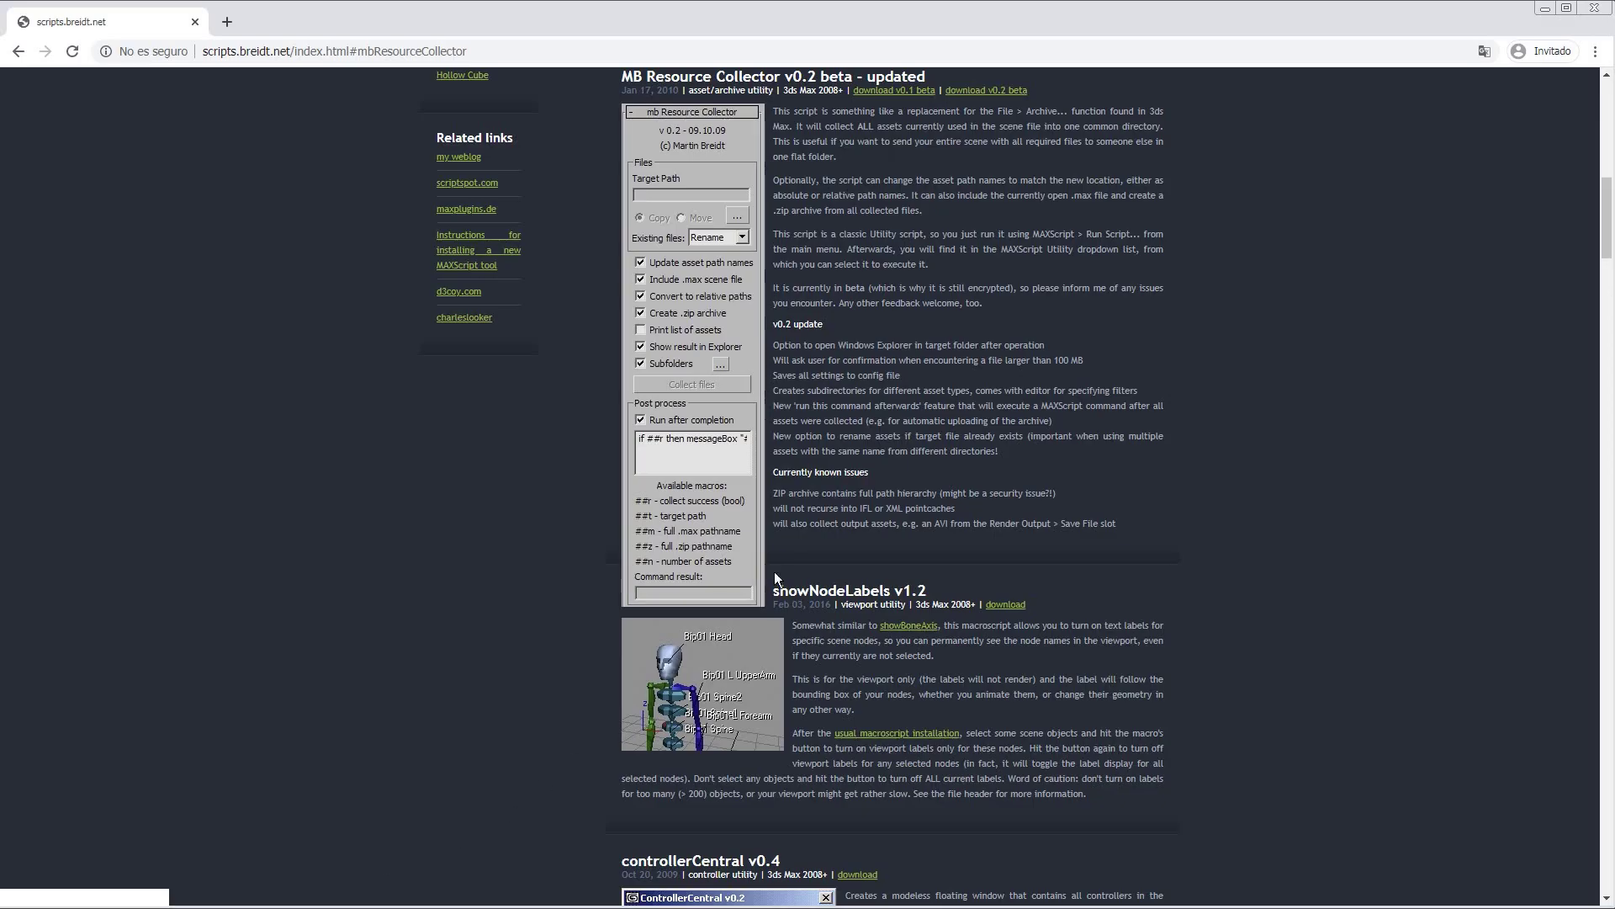
click(993, 91)
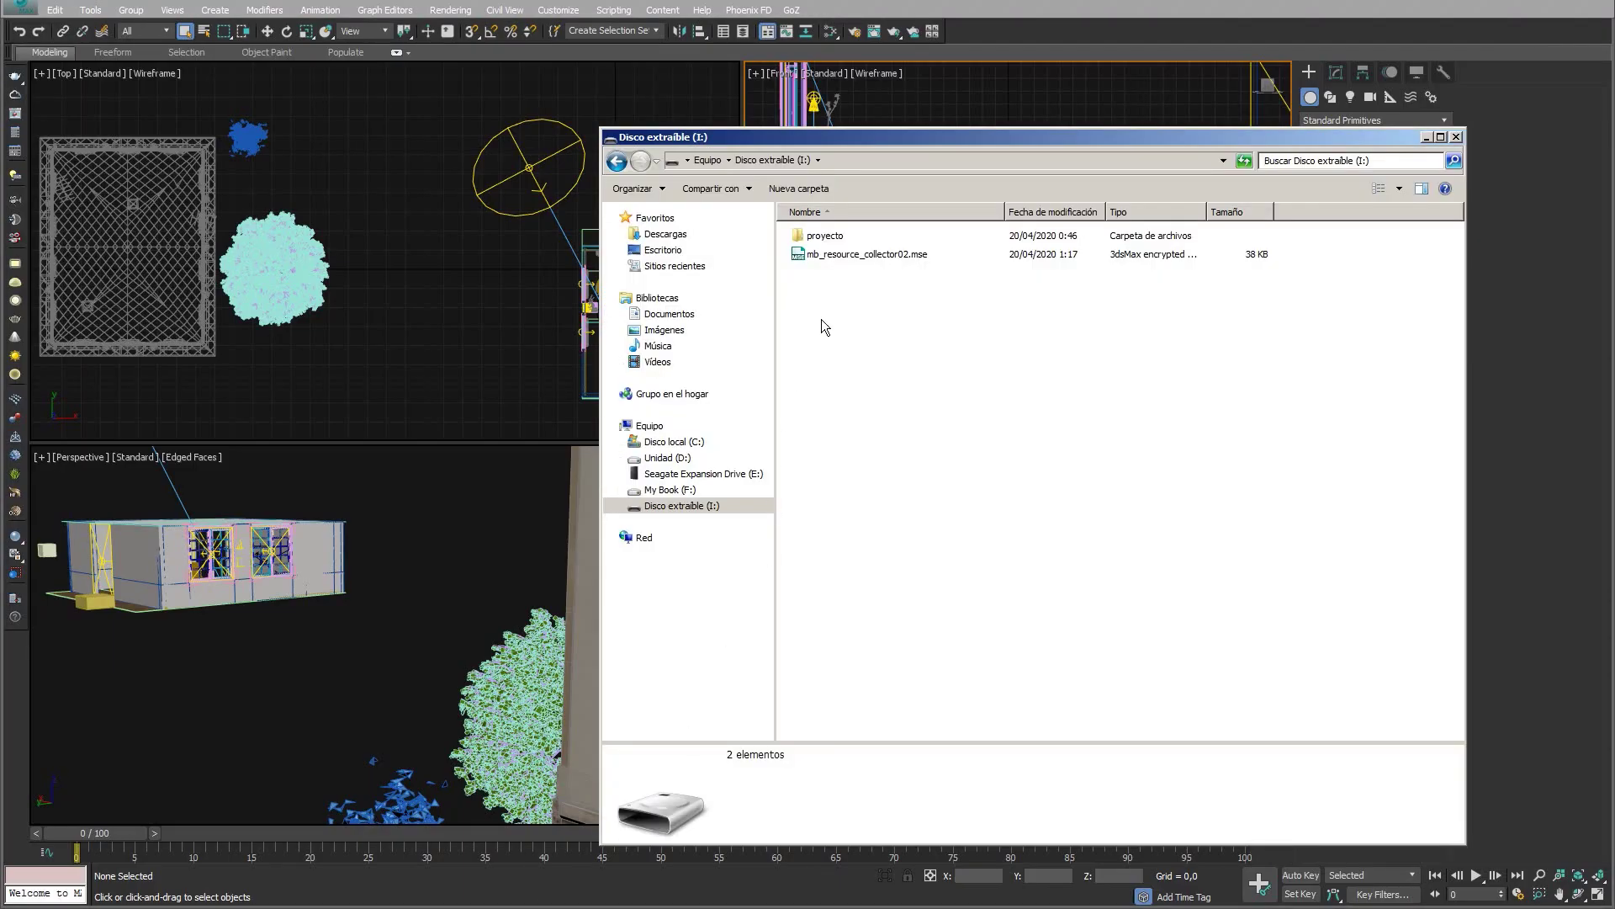
- Install mb_resource_collector02.mse by dropping it into a viewport, then list the MAXScript utilities
click(848, 257)
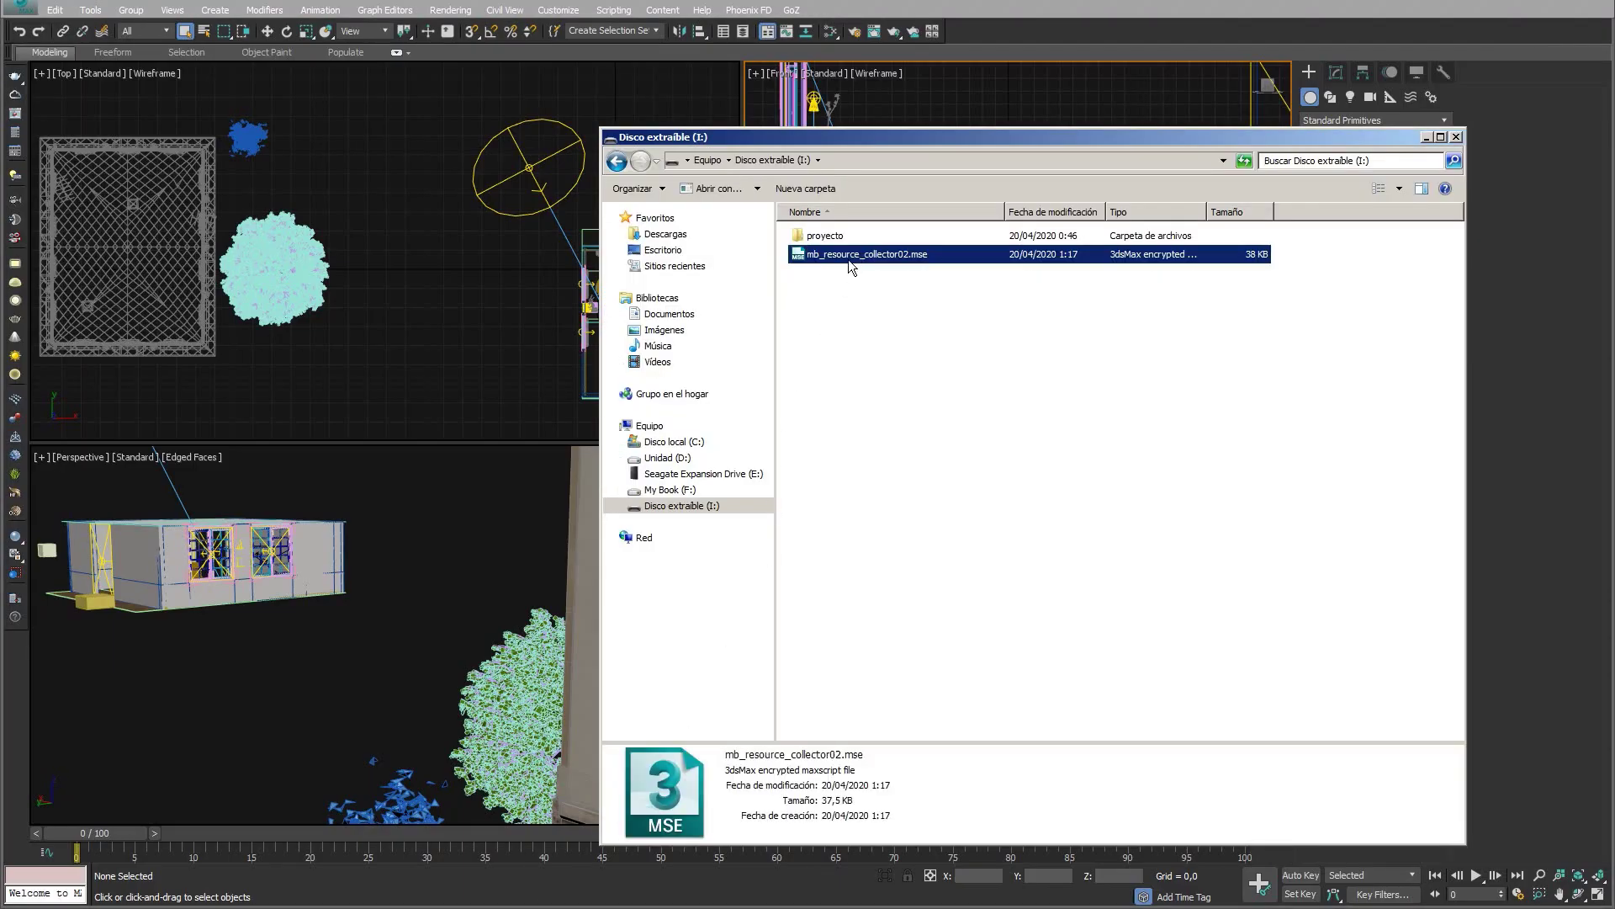
drag(472, 330, 472, 330)
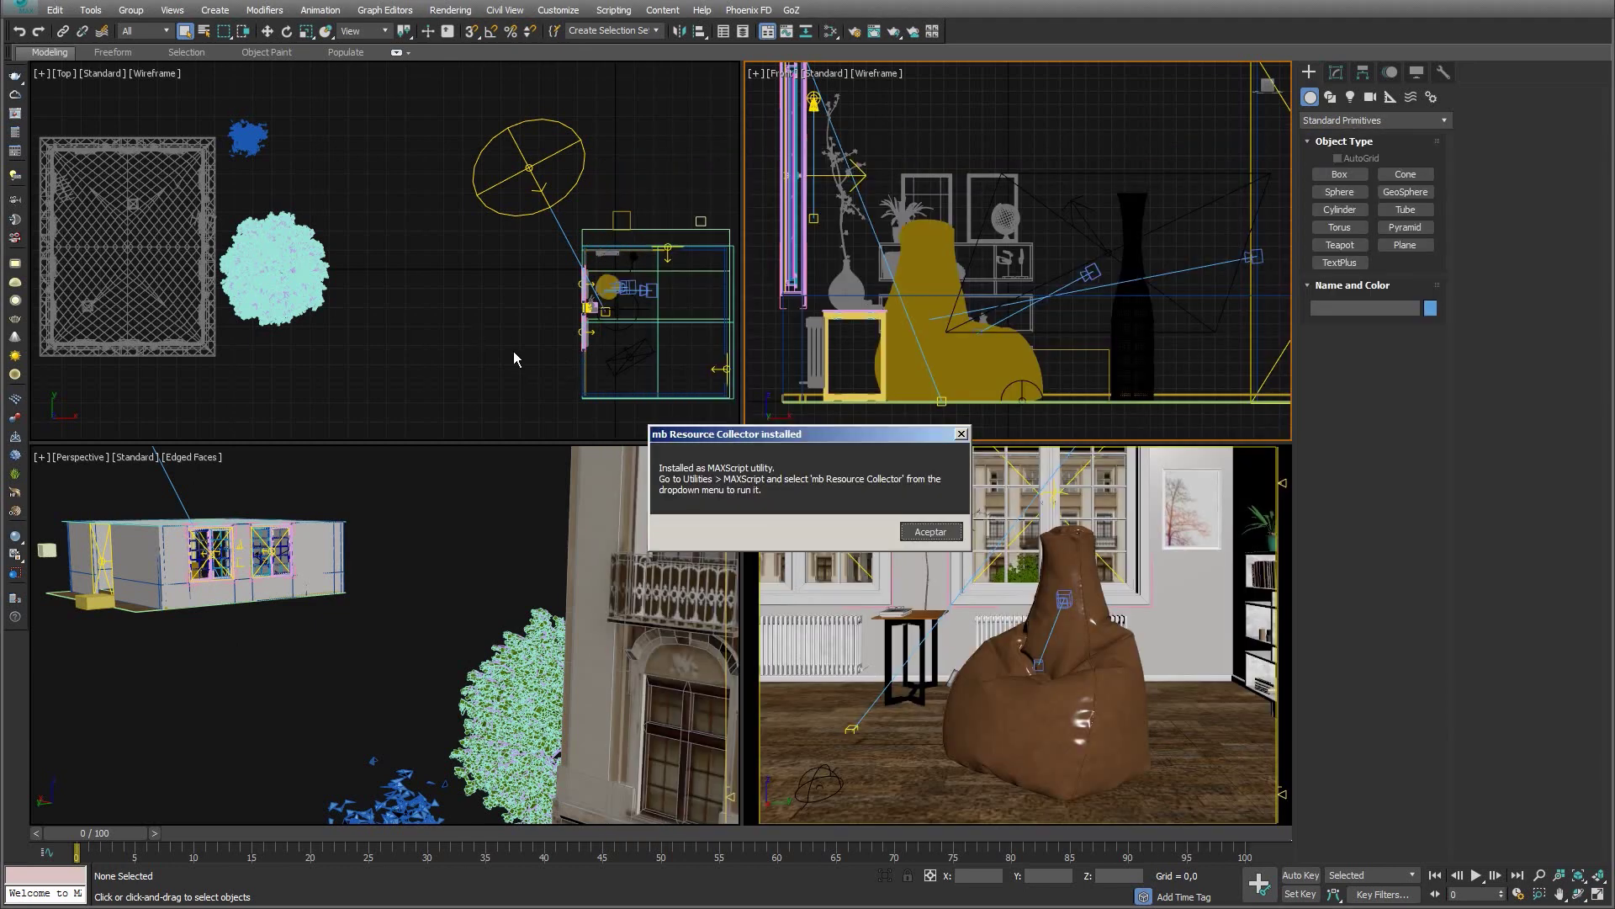
click(913, 533)
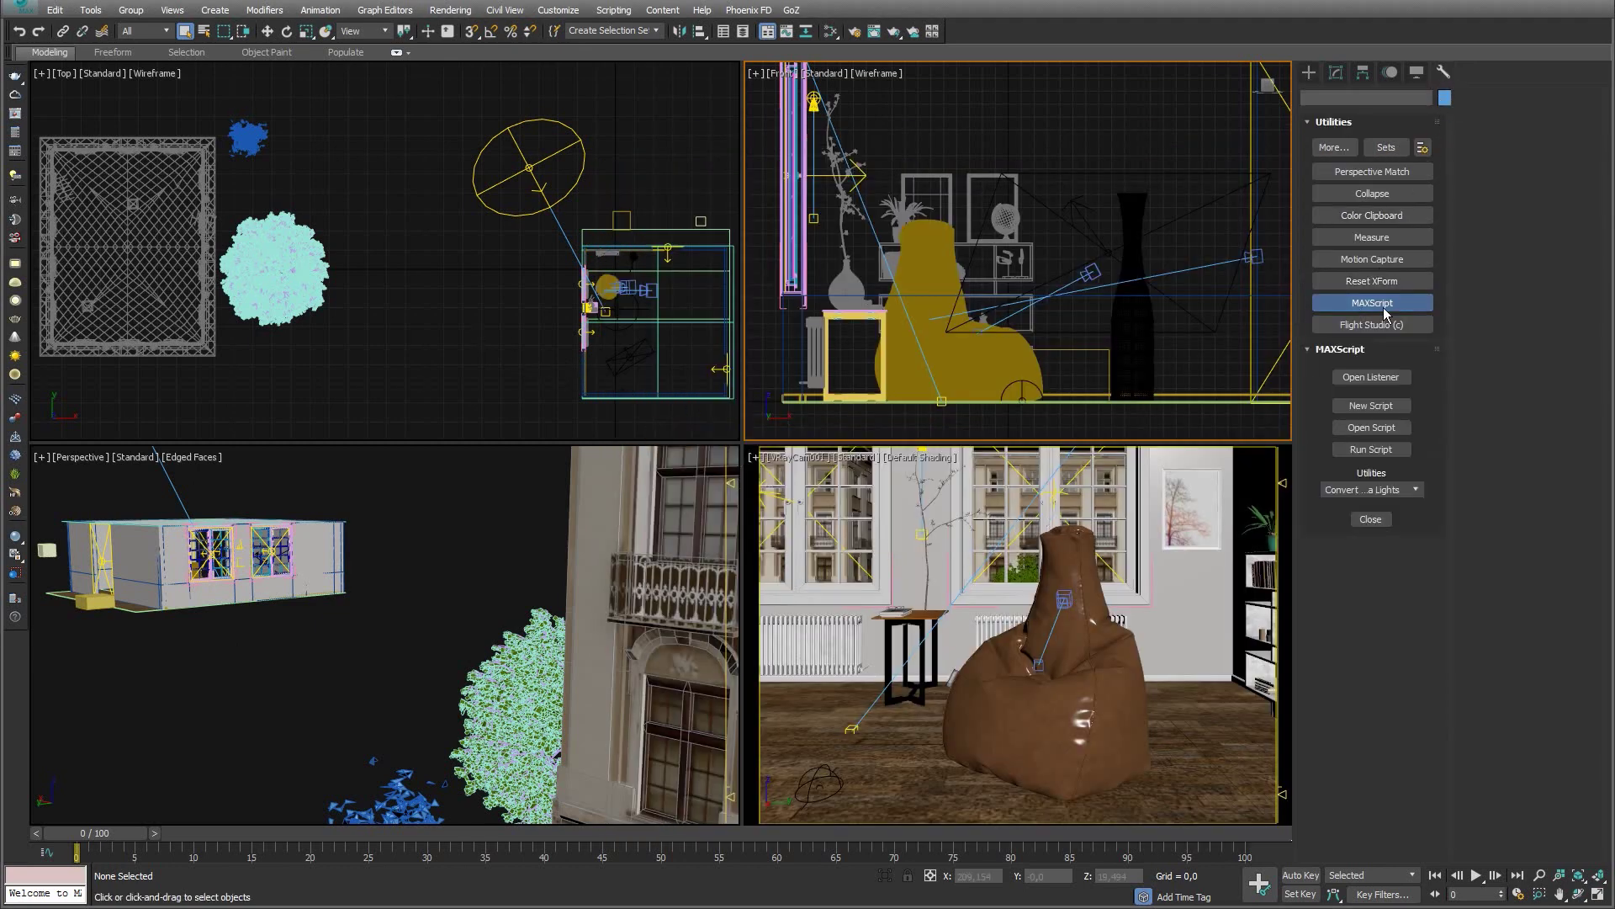
click(1410, 490)
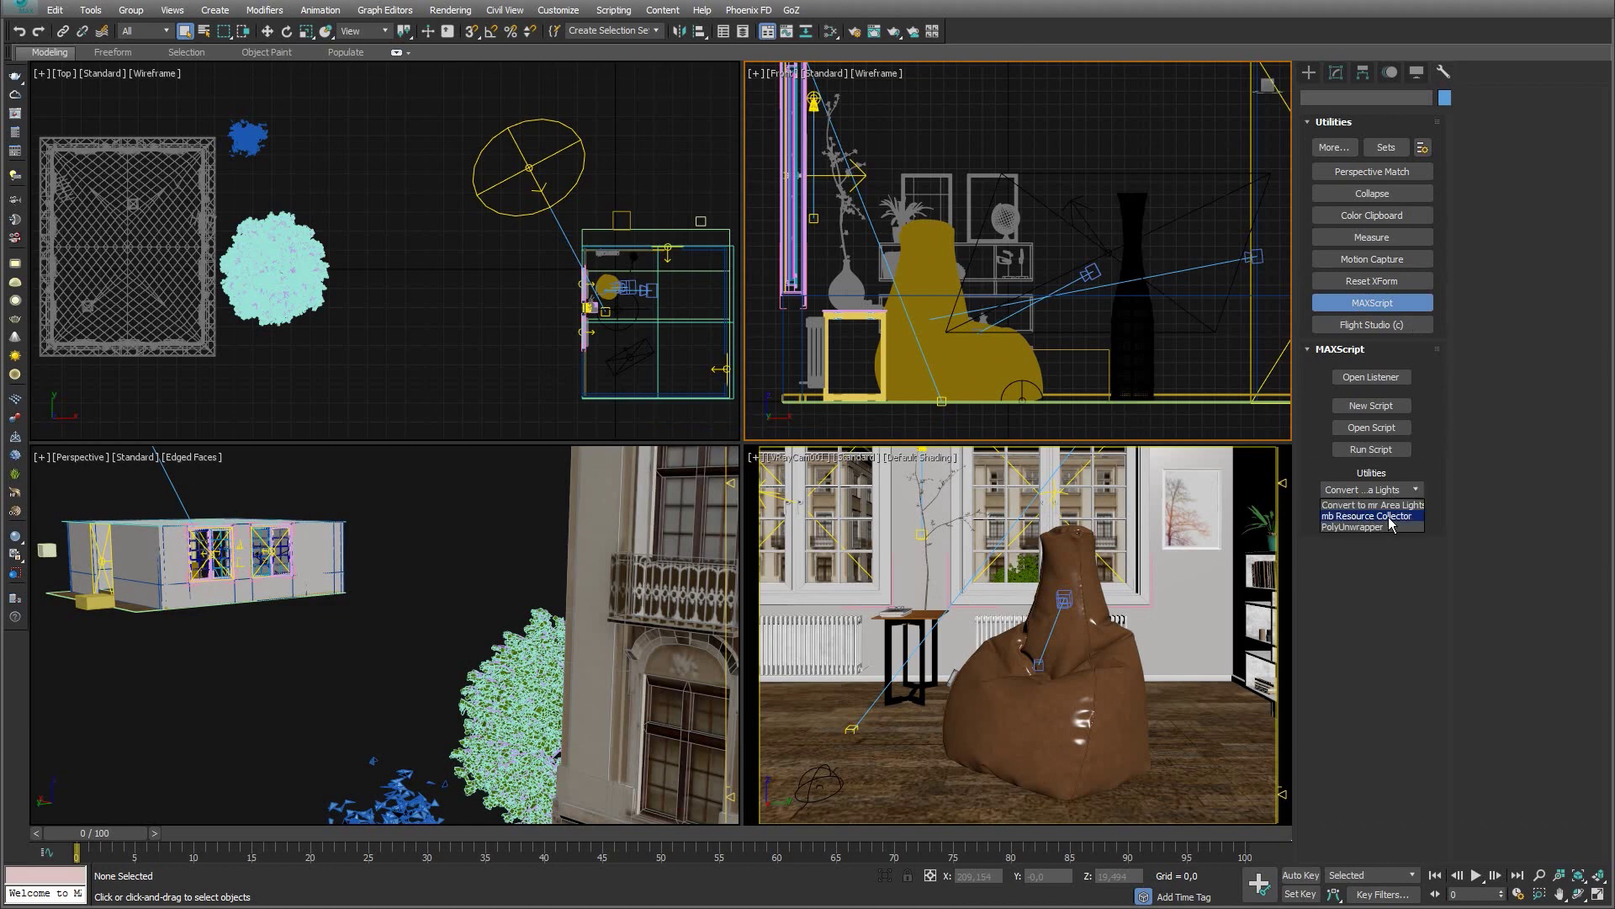
- Launch mb Resource Collector with target path I:\proyecto and existing files set to Overwrite
click(1380, 516)
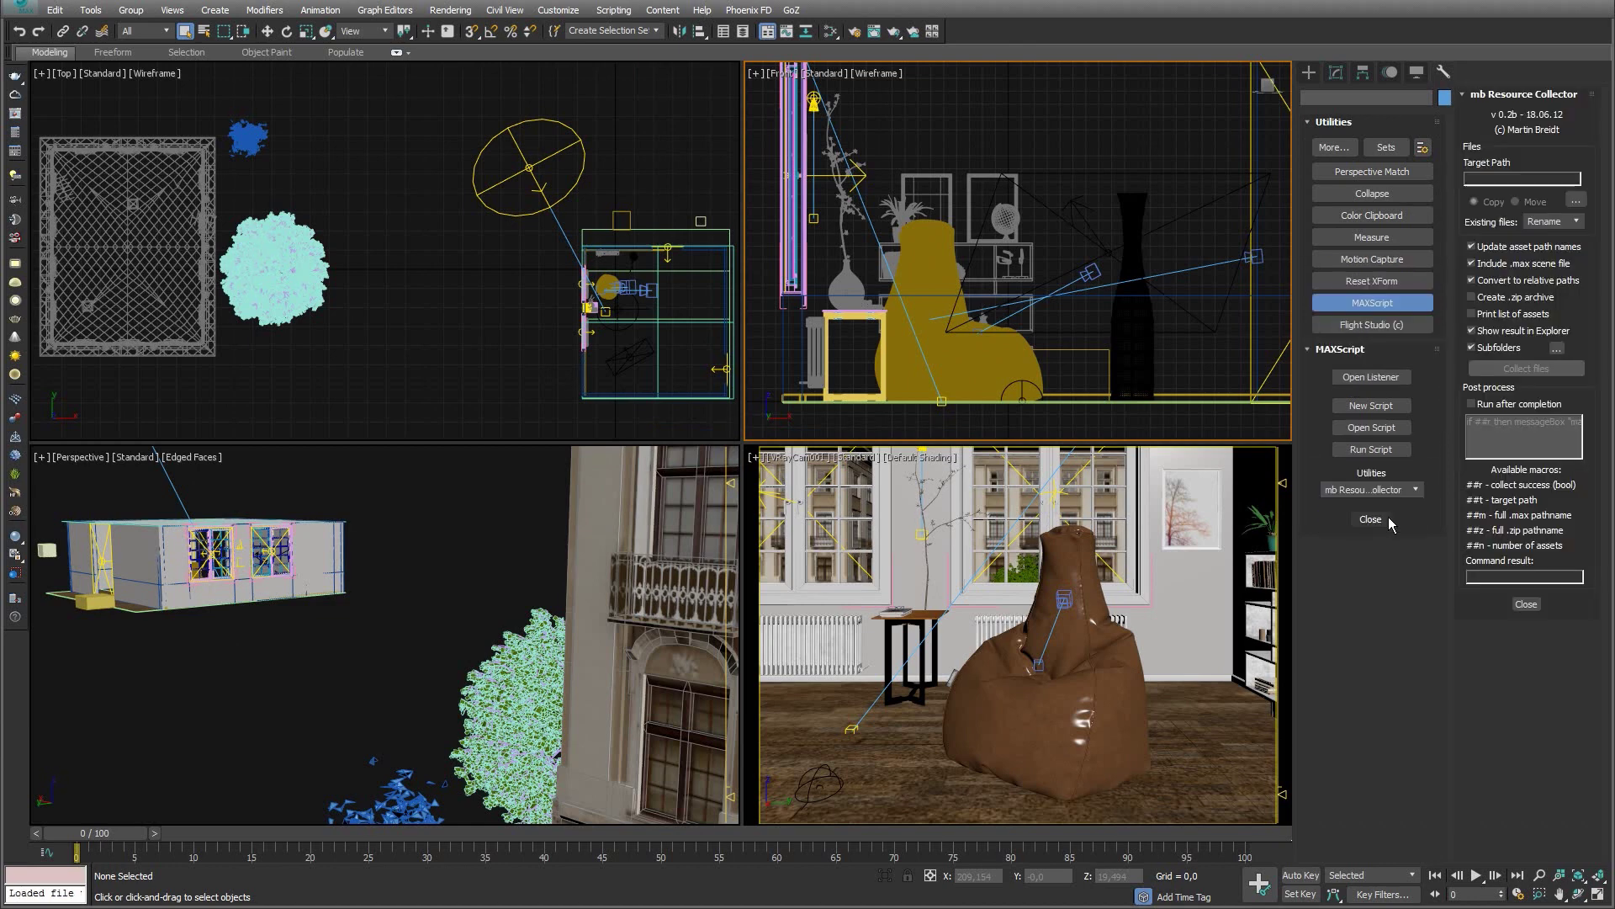
click(1575, 202)
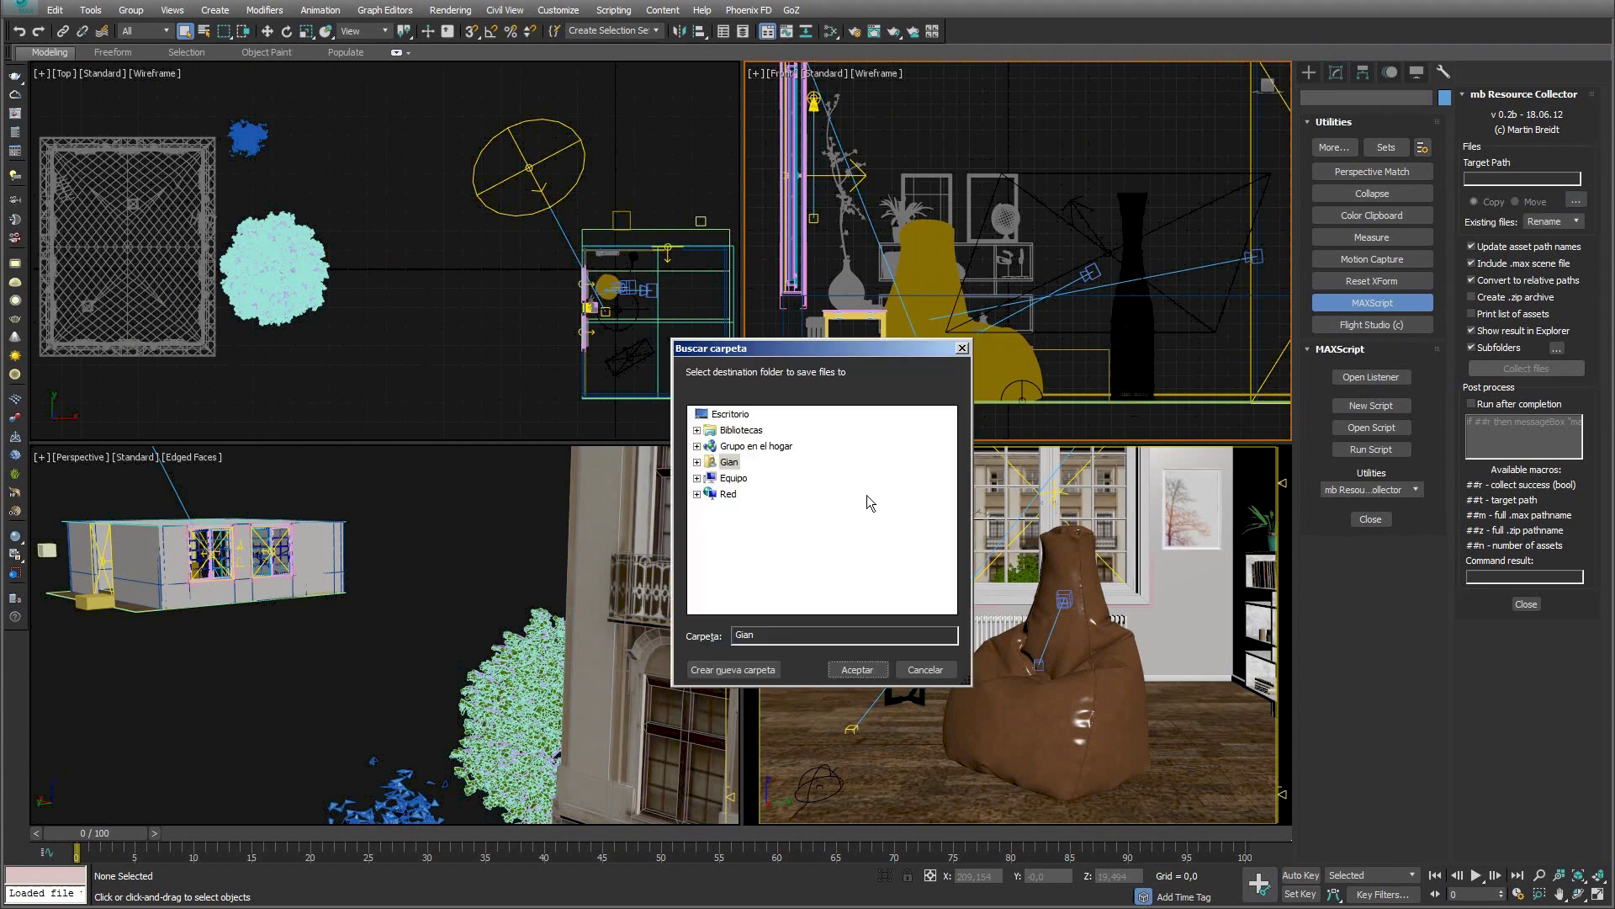
click(697, 477)
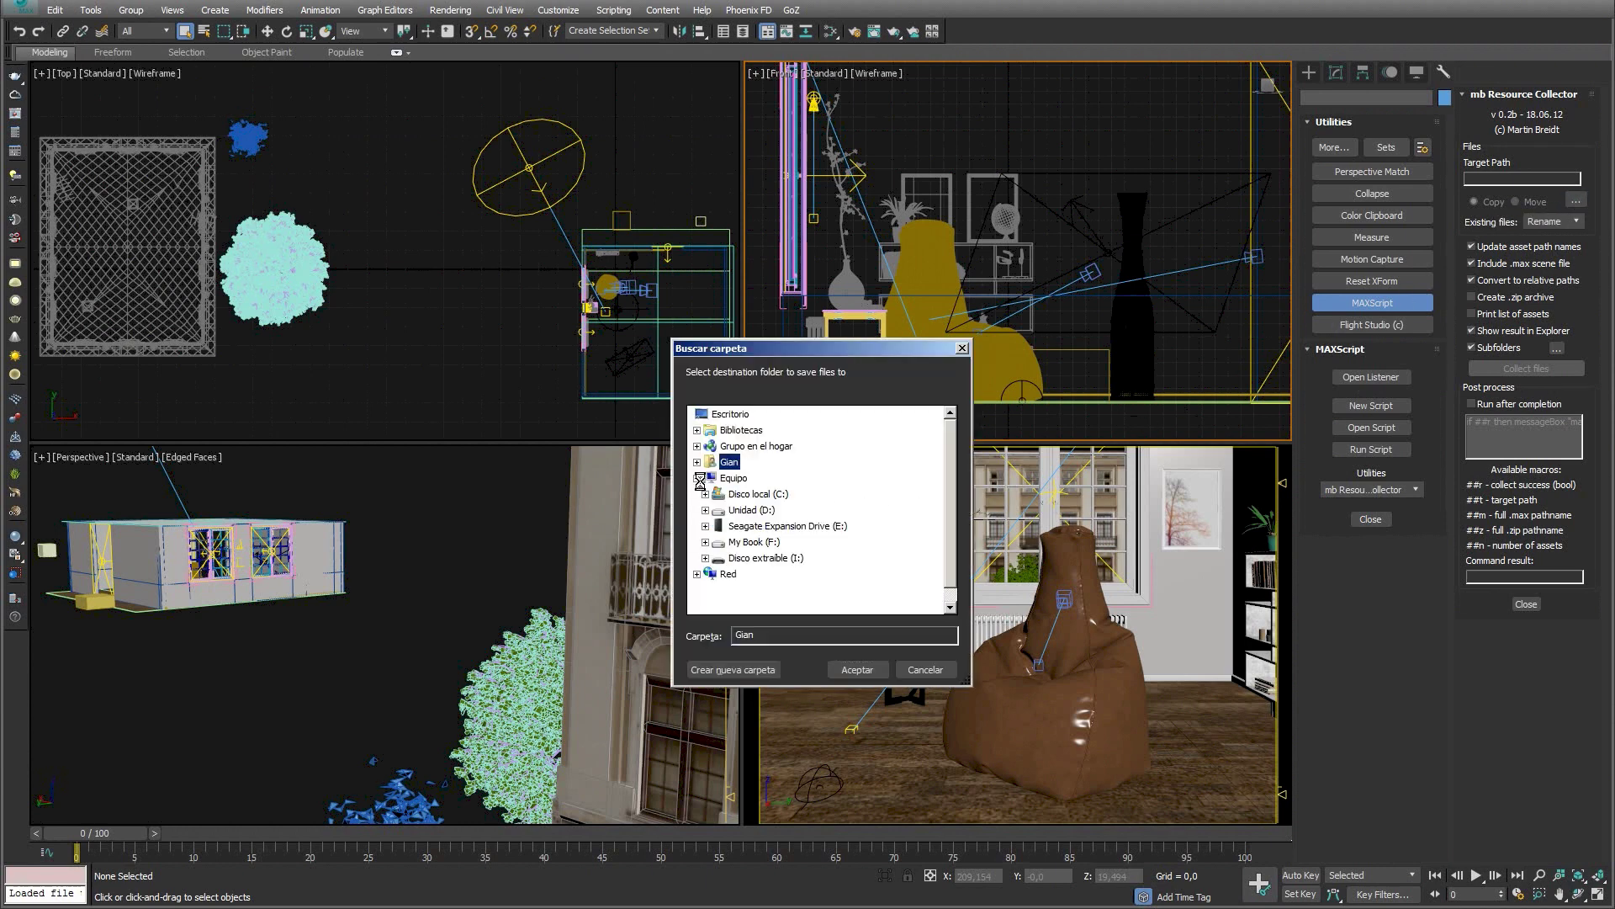
click(705, 558)
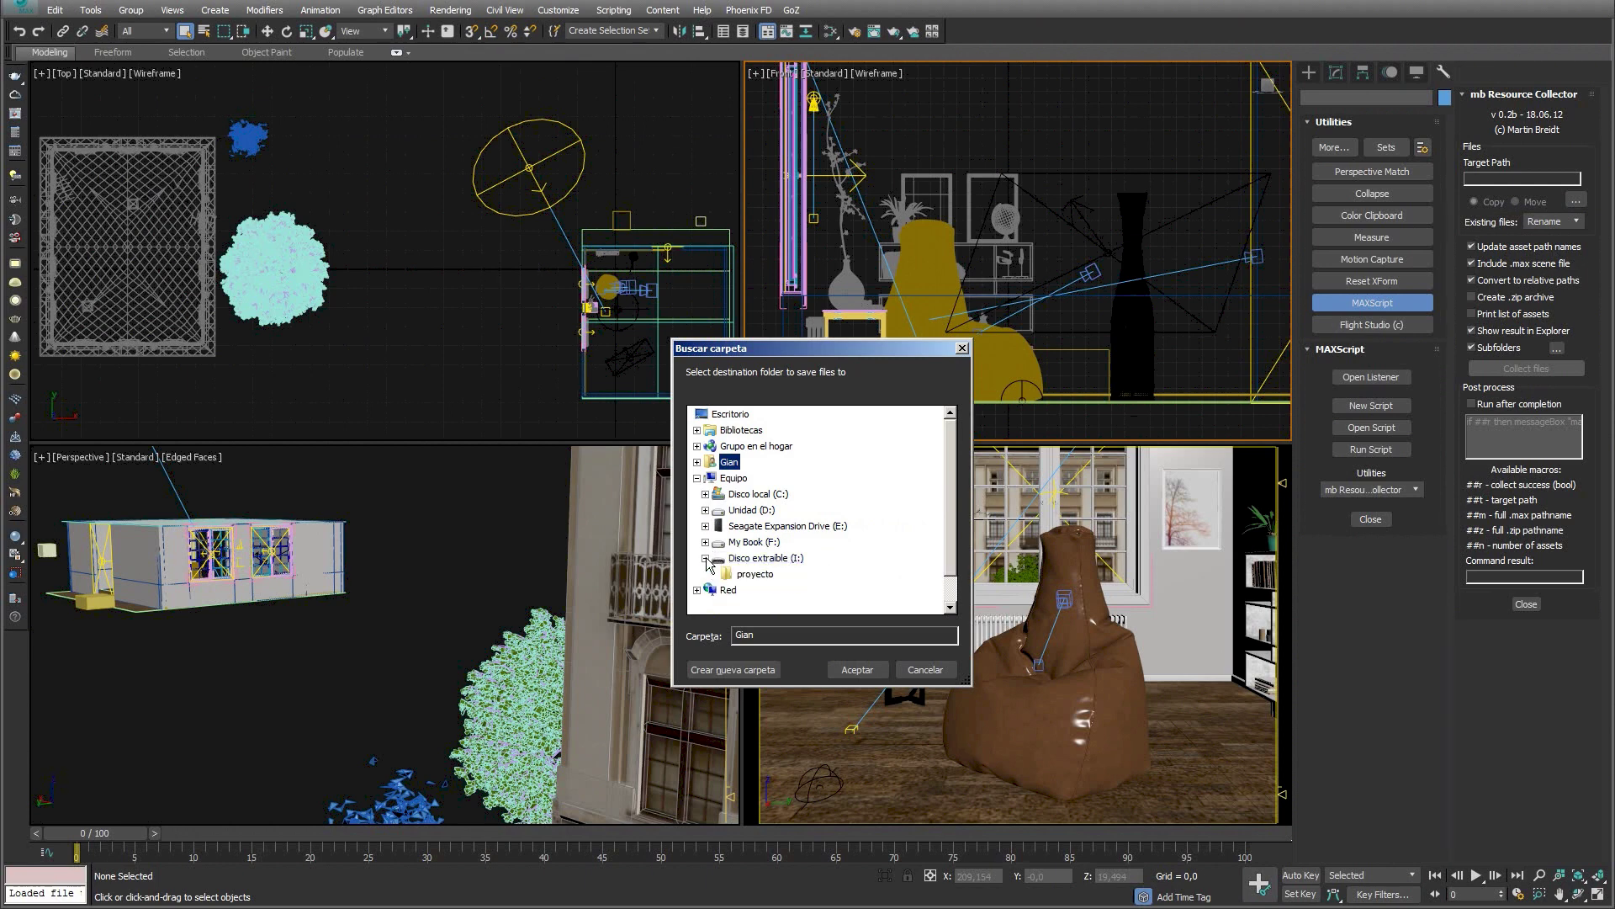
click(755, 574)
click(857, 671)
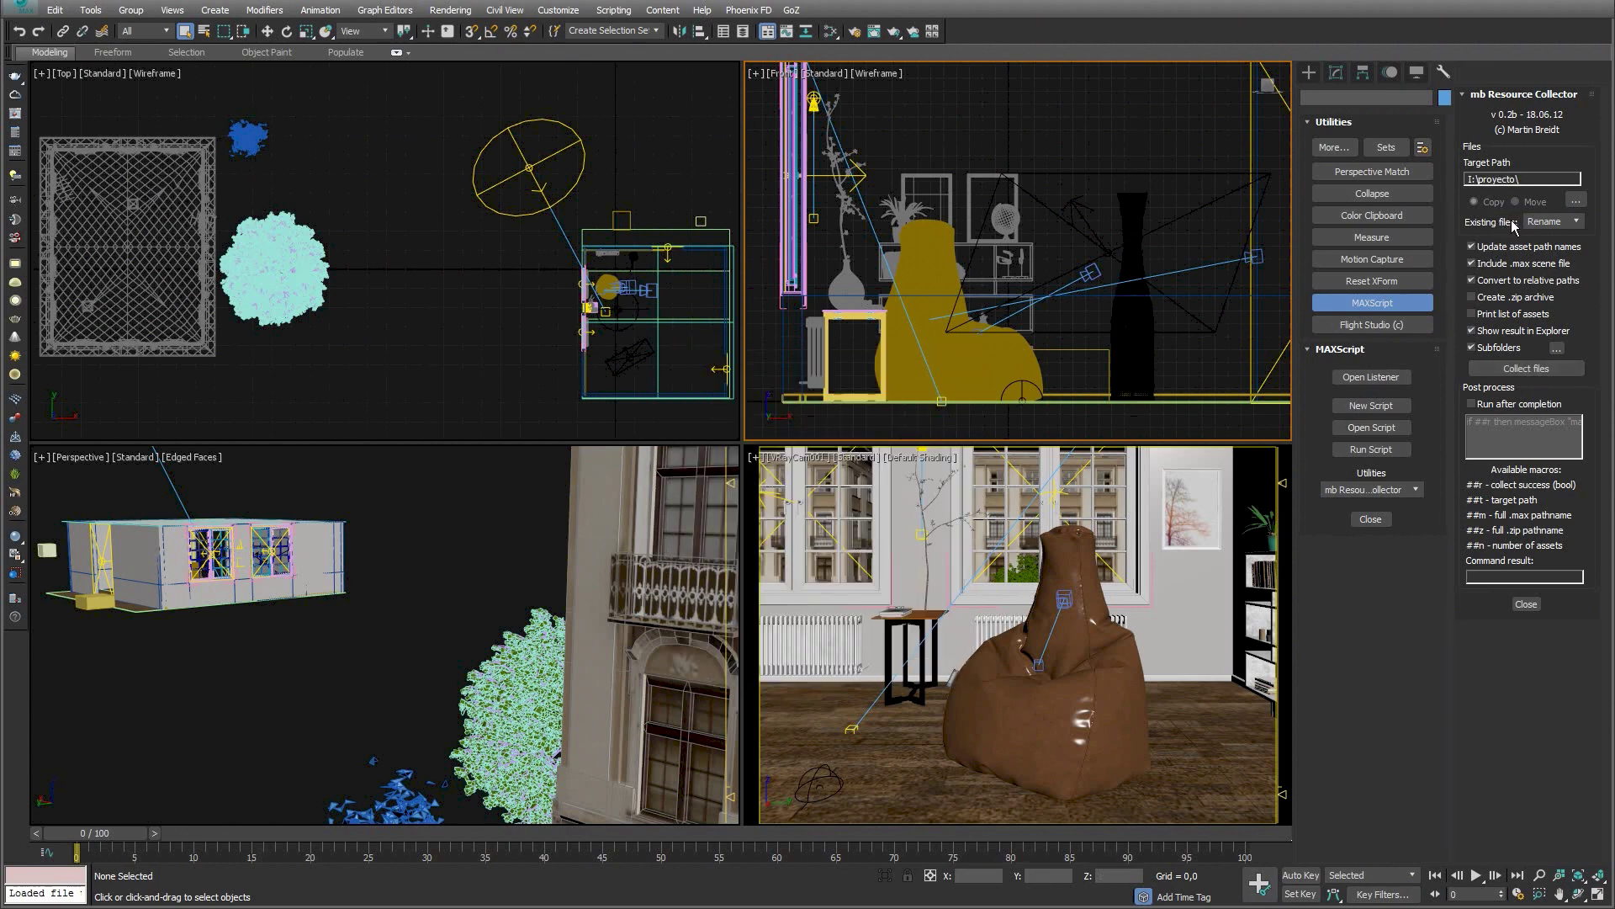
click(1574, 223)
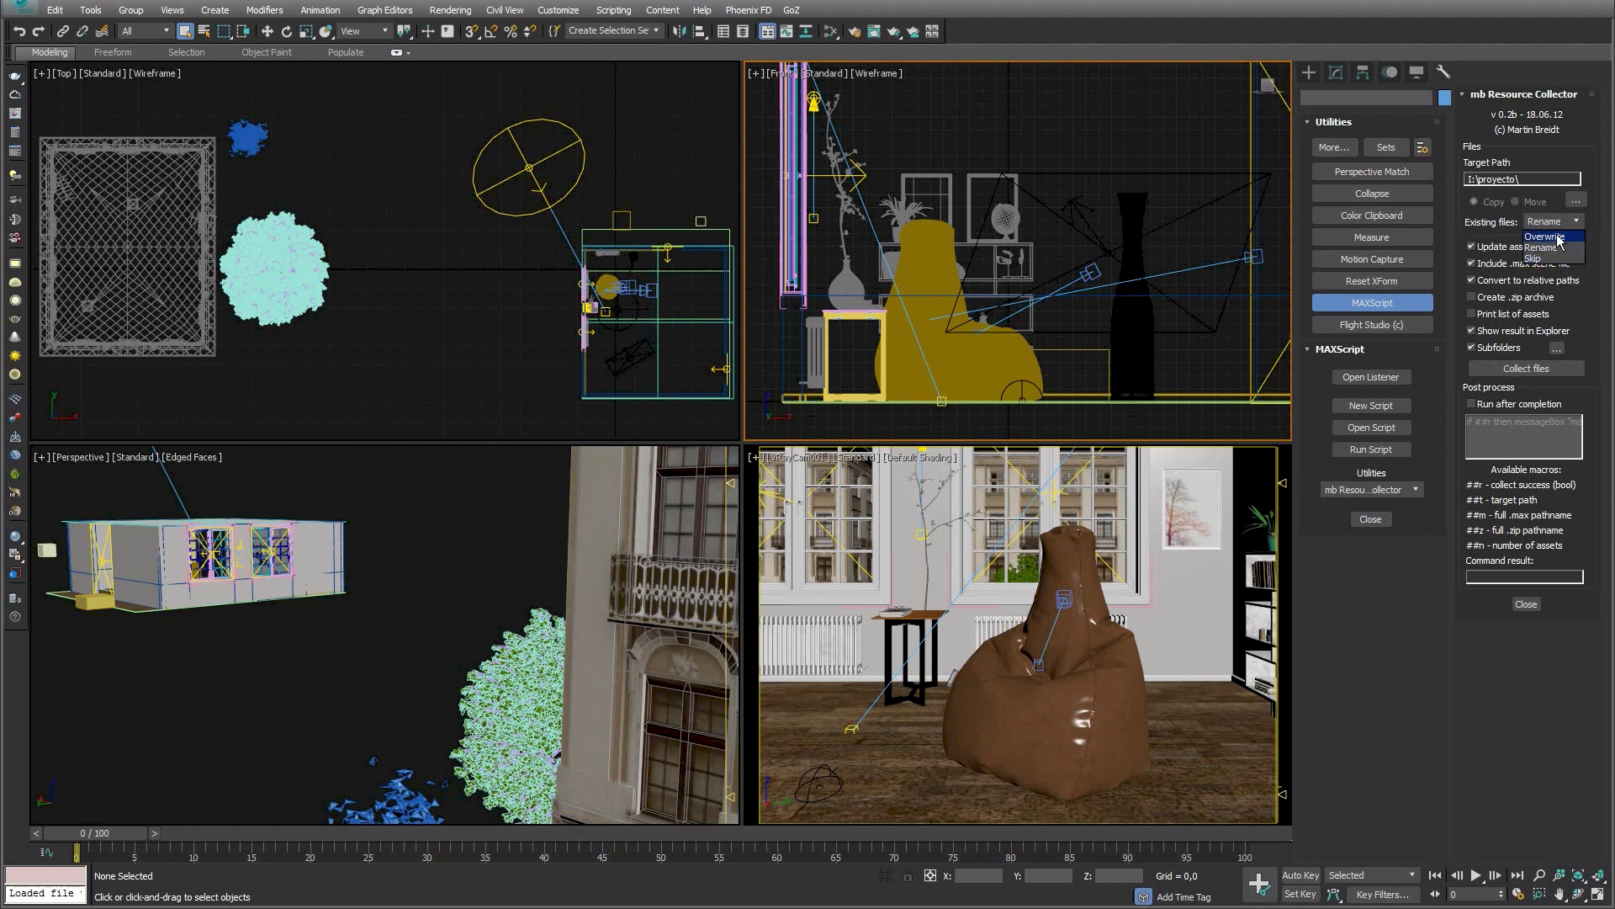
click(1562, 237)
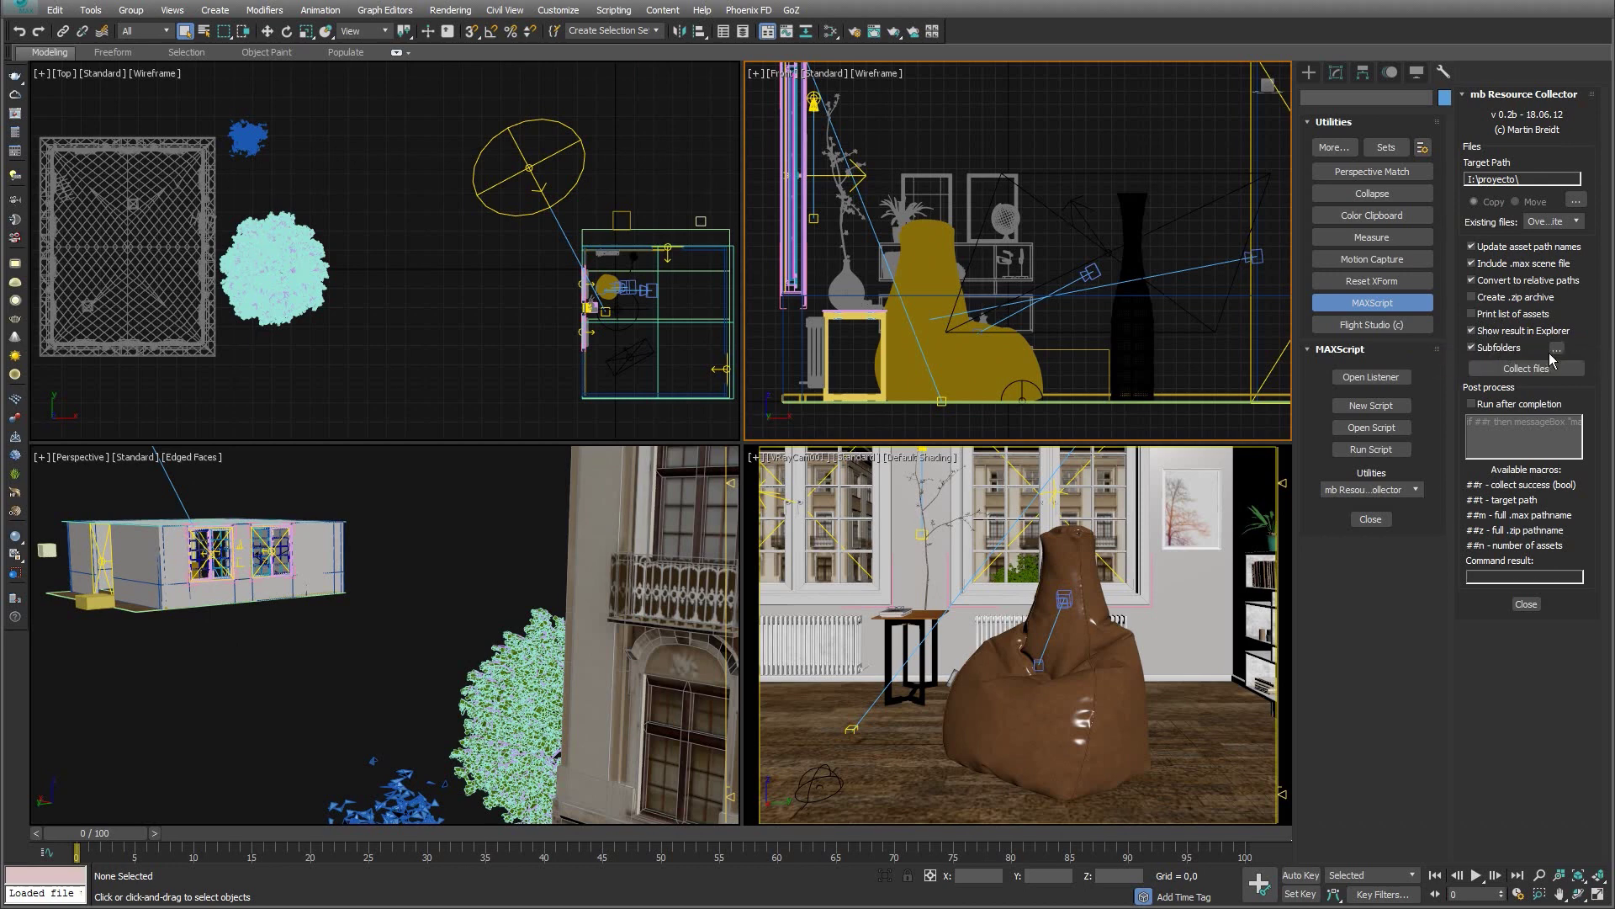
- Delete the max maxc file-type row and rename the ies and vrmesh subfolders to ie and mesh
click(1557, 348)
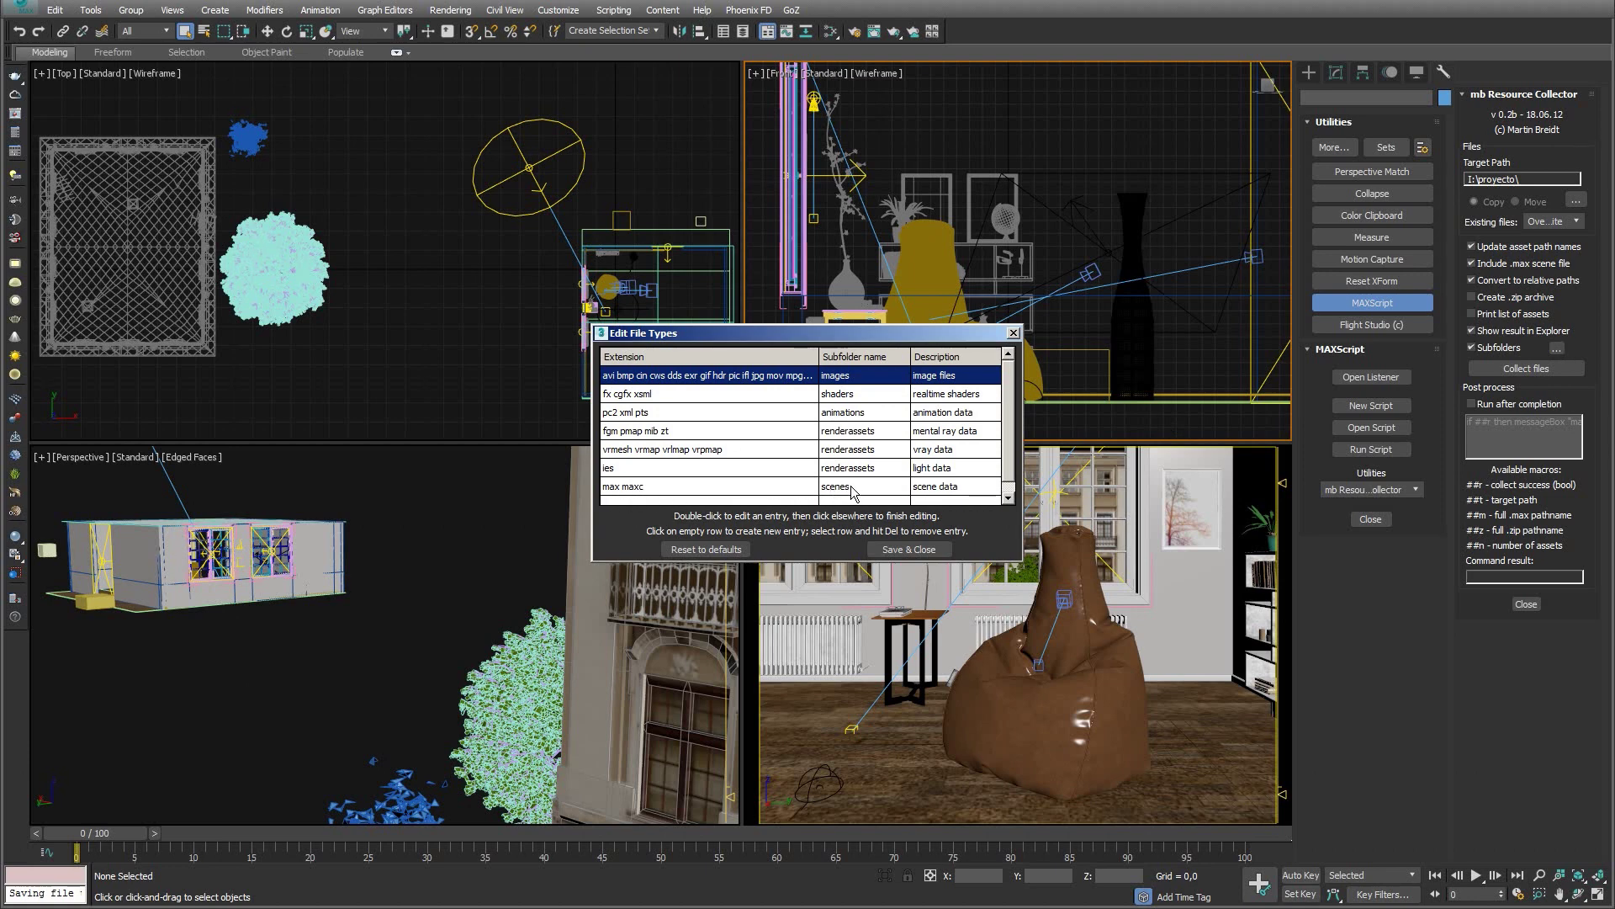
click(802, 488)
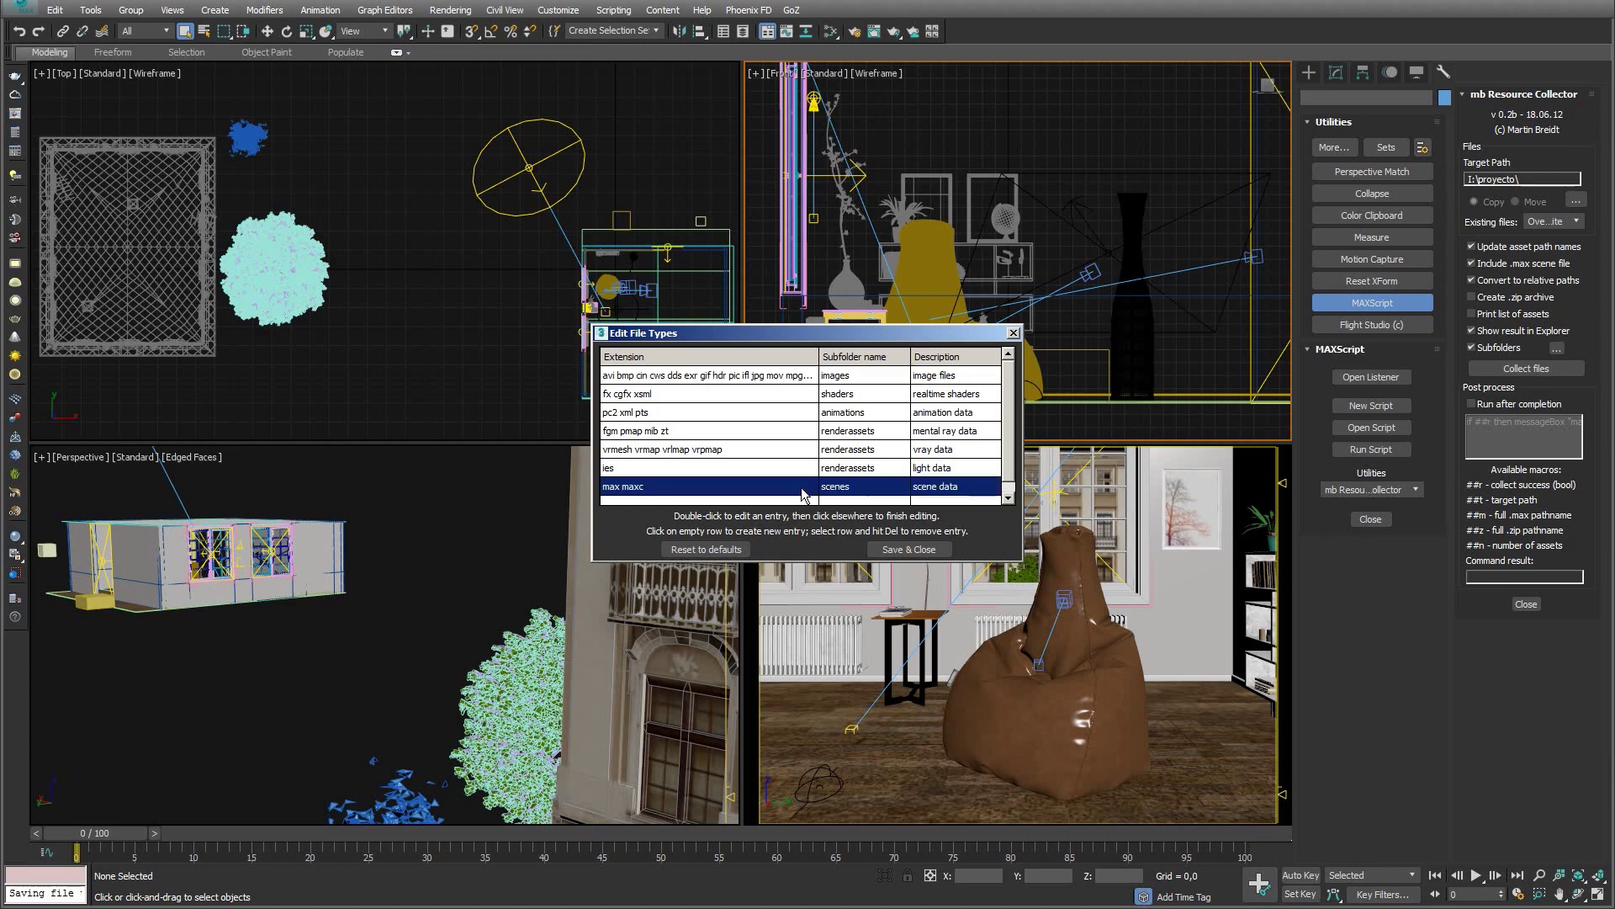
key(Delete)
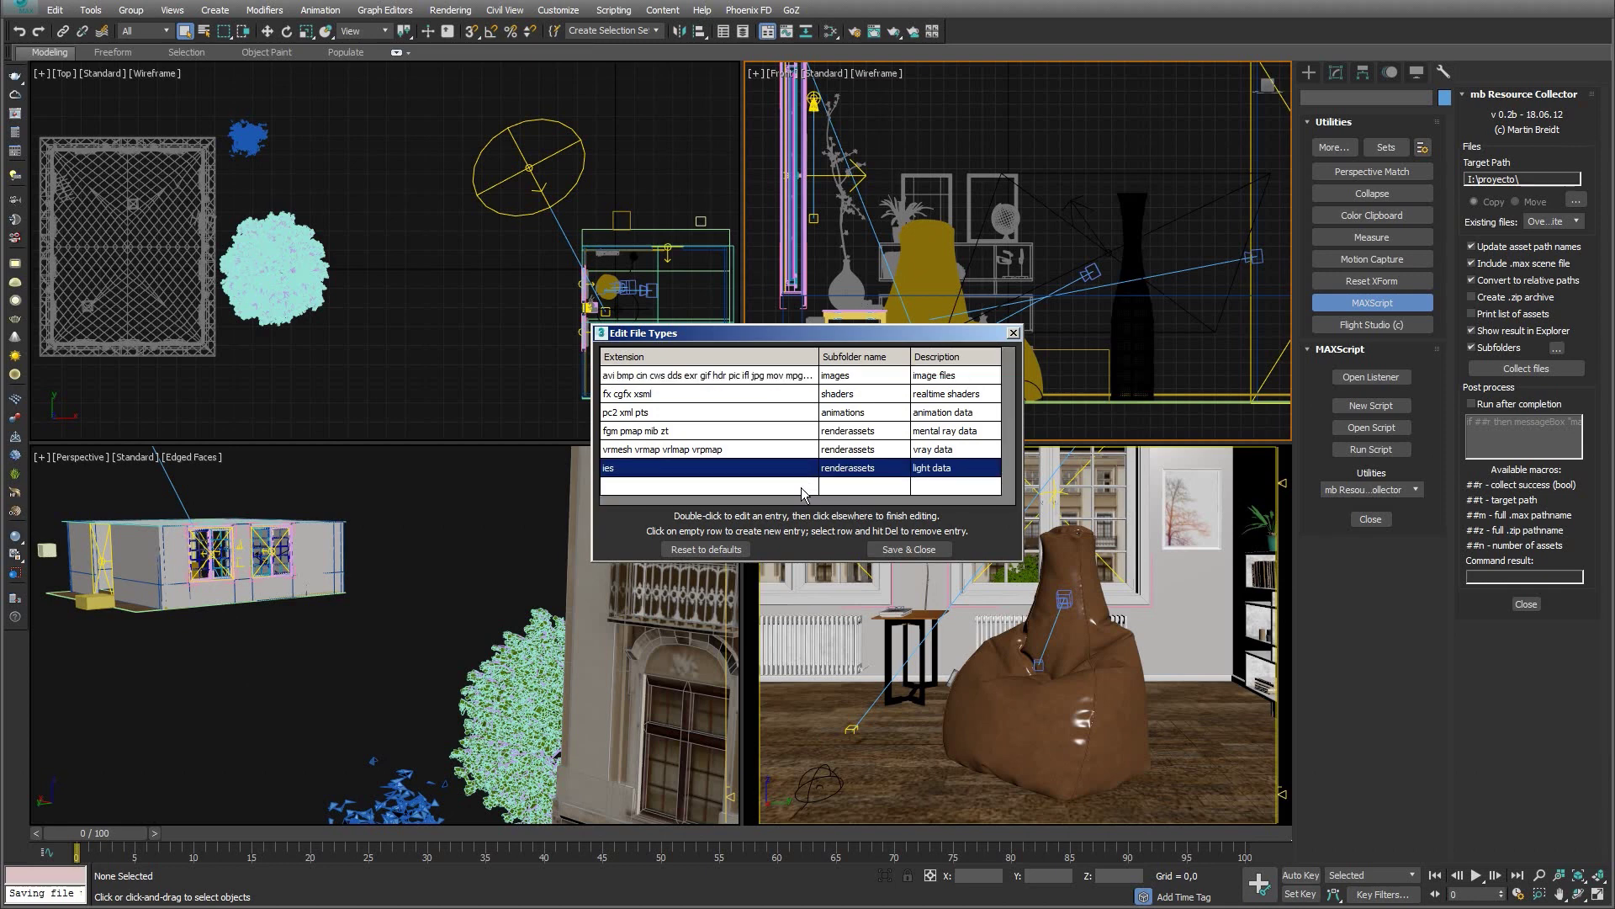
double_click(847, 471)
text(ie)
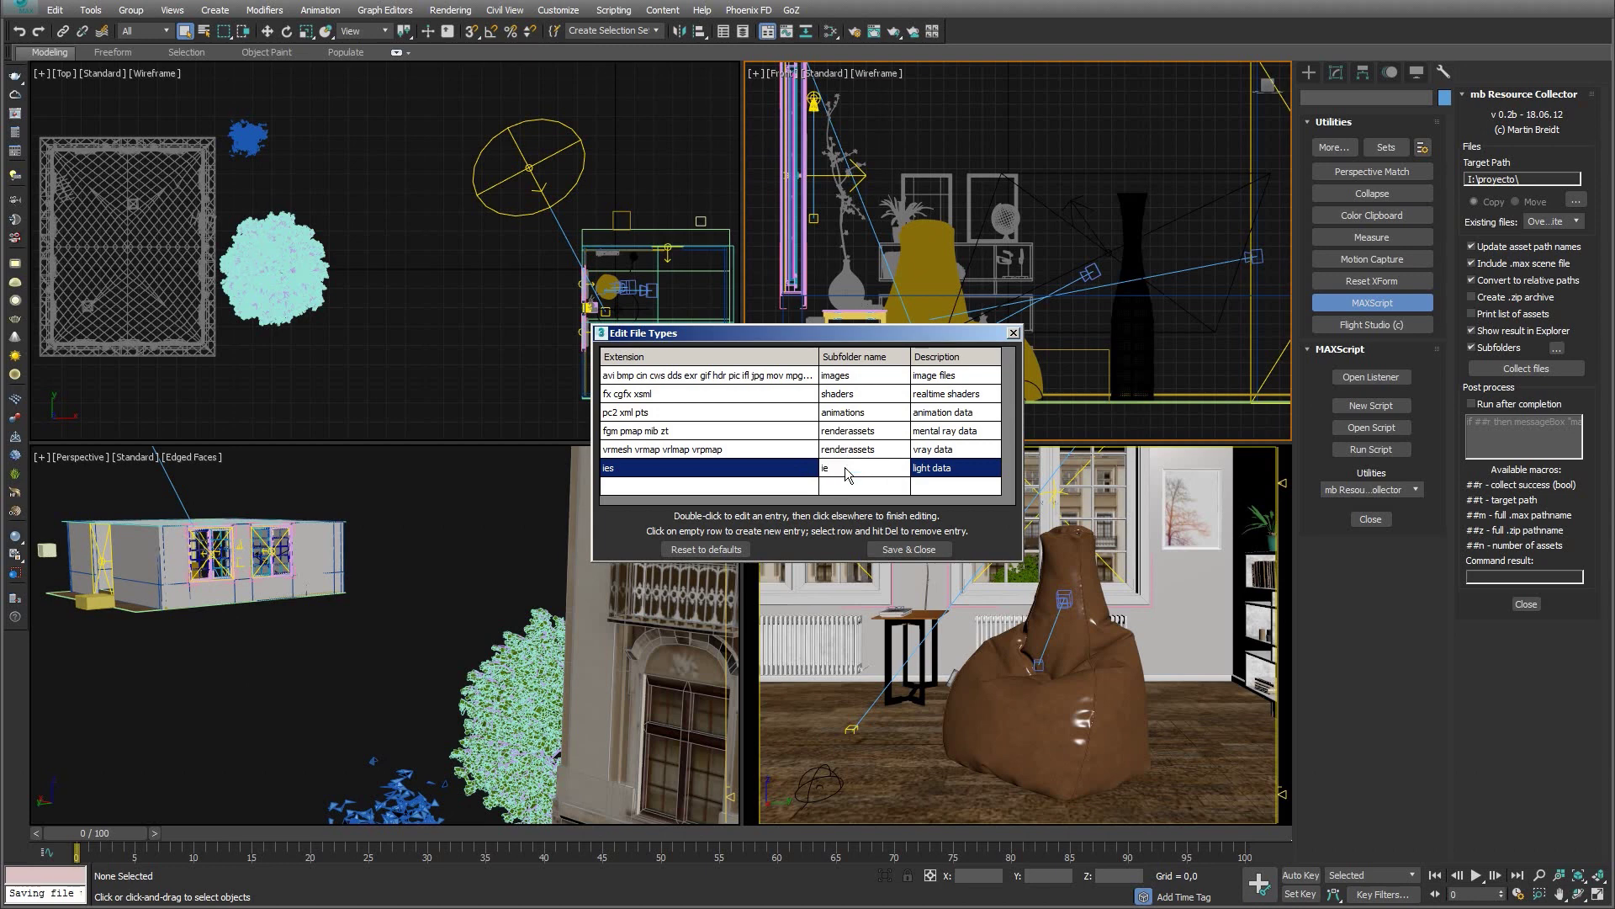
click(809, 472)
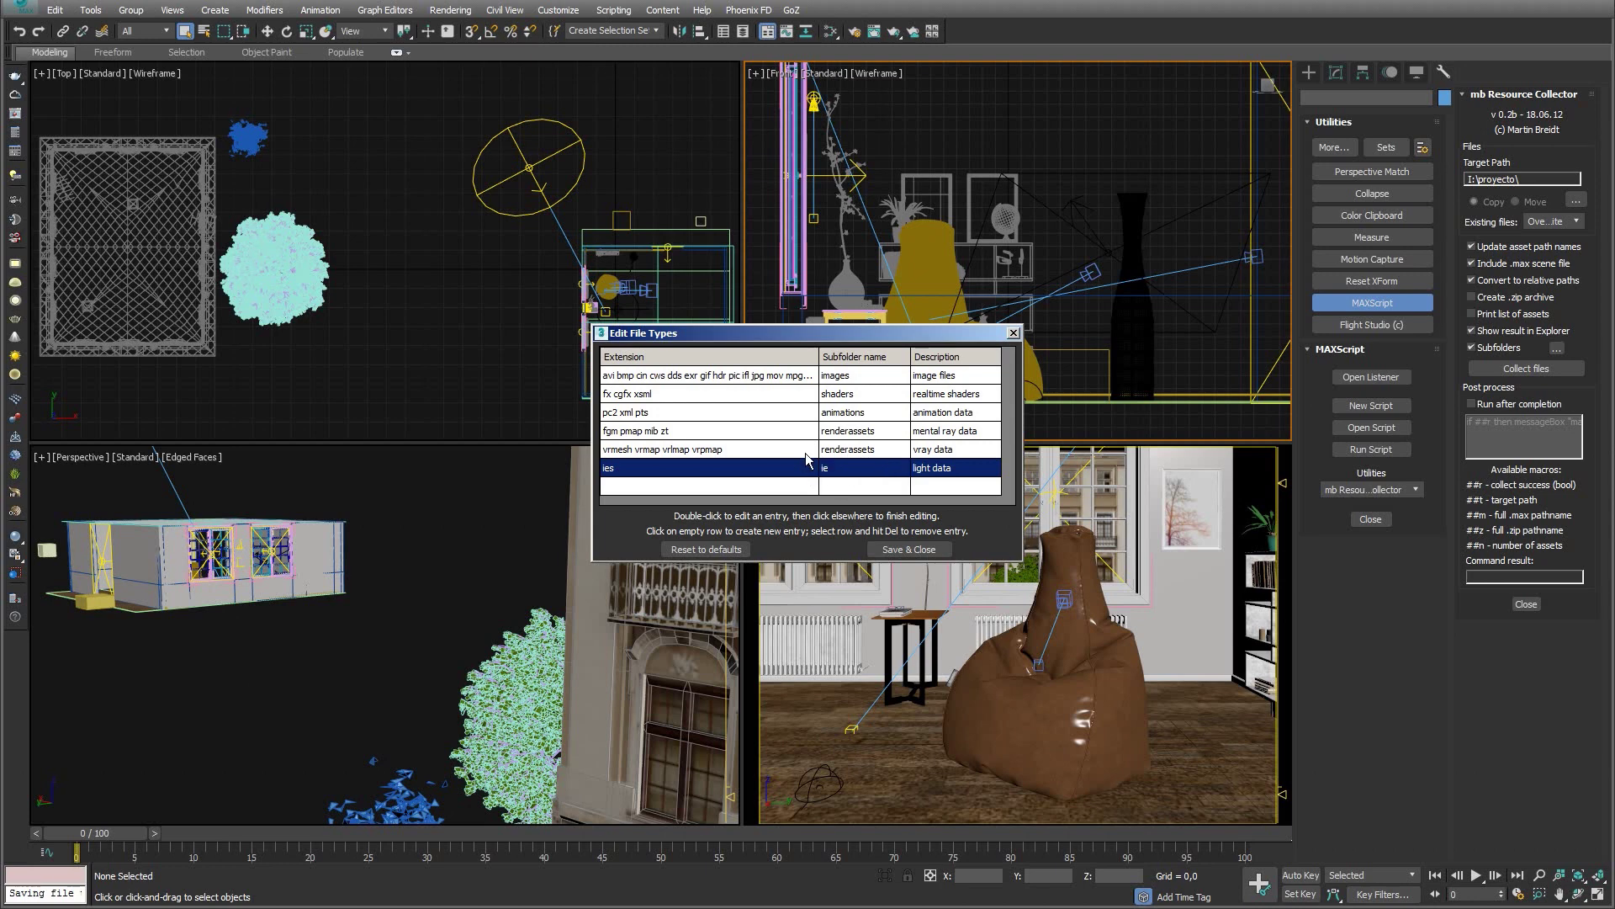
click(835, 457)
double_click(841, 457)
text(mesh)
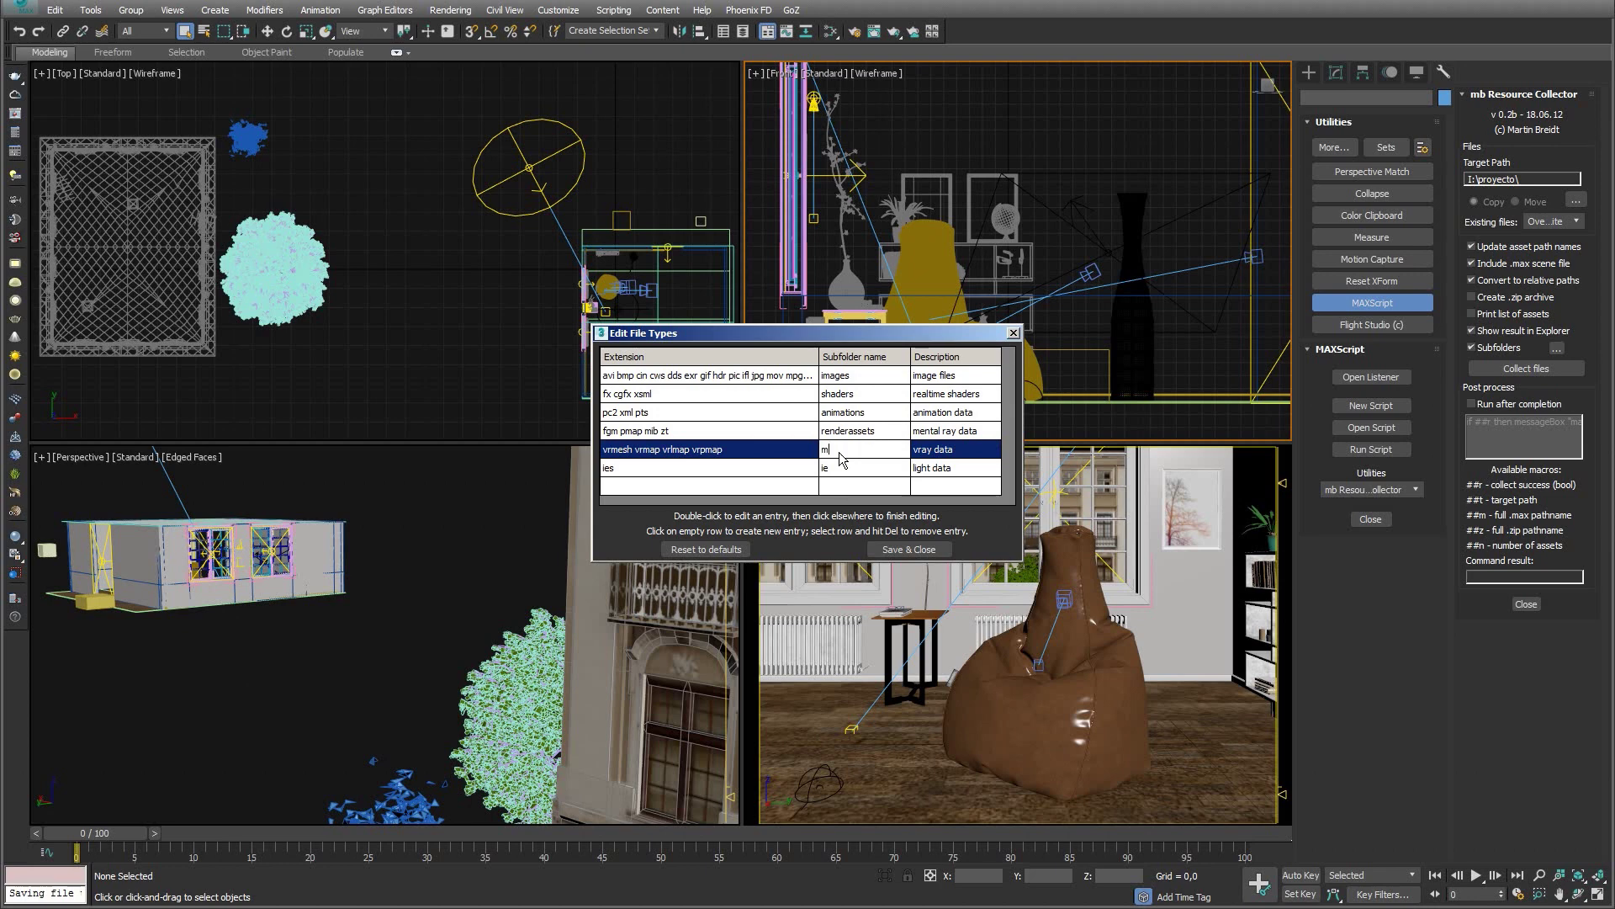
click(779, 456)
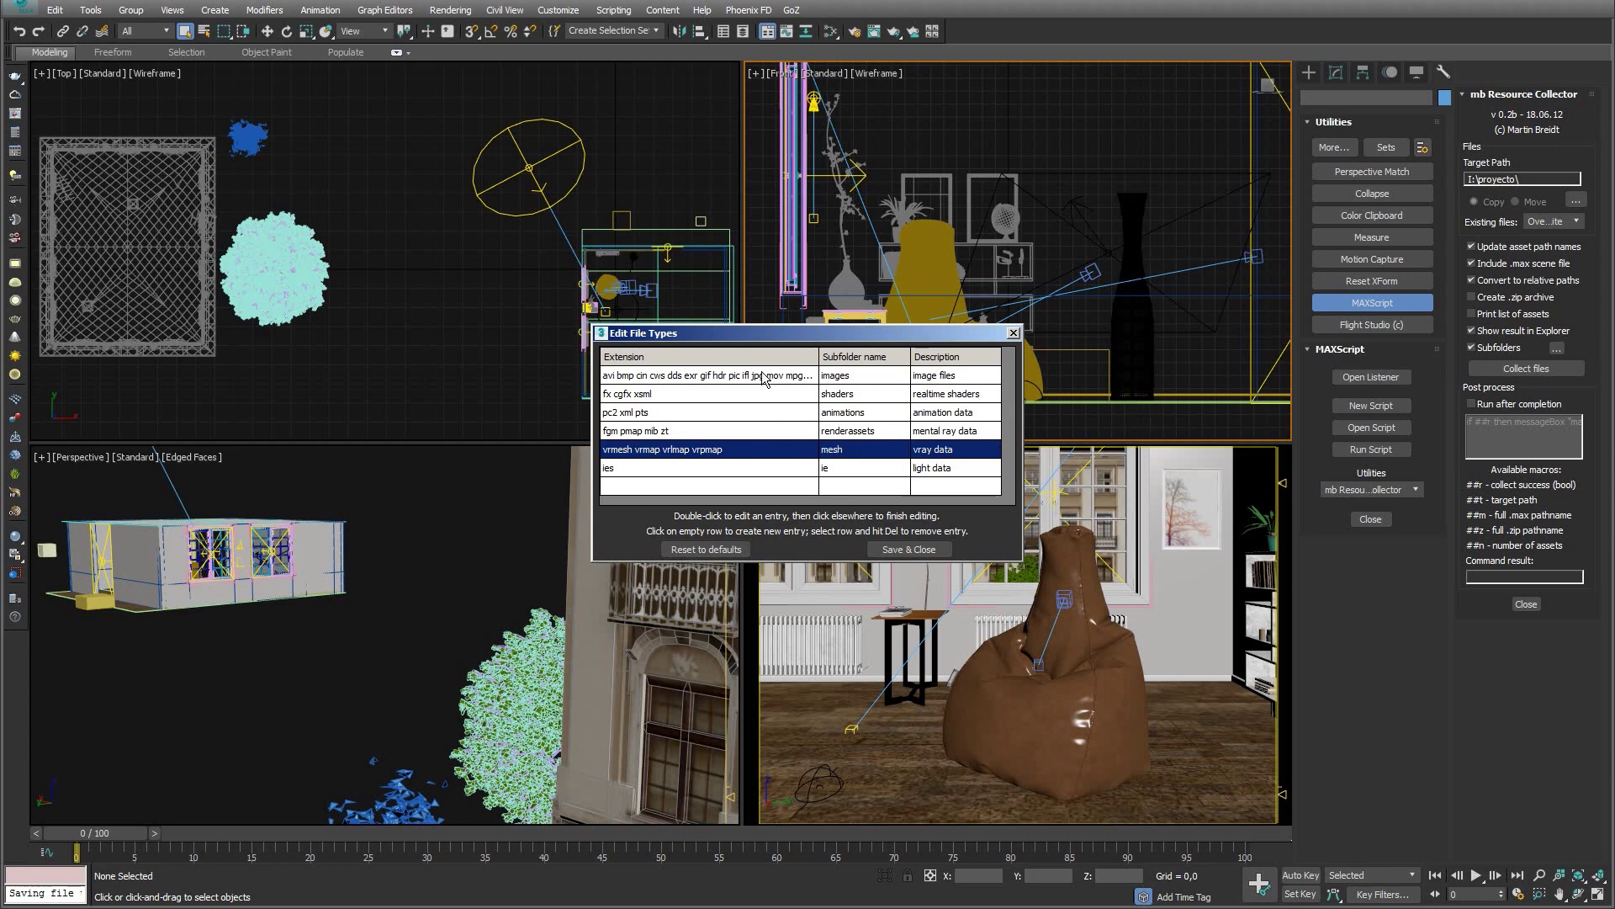
- Remove exr and hdr from the image types and add an 'exr hdr' row mapped to an hdr subfolder
click(707, 377)
double_click(707, 377)
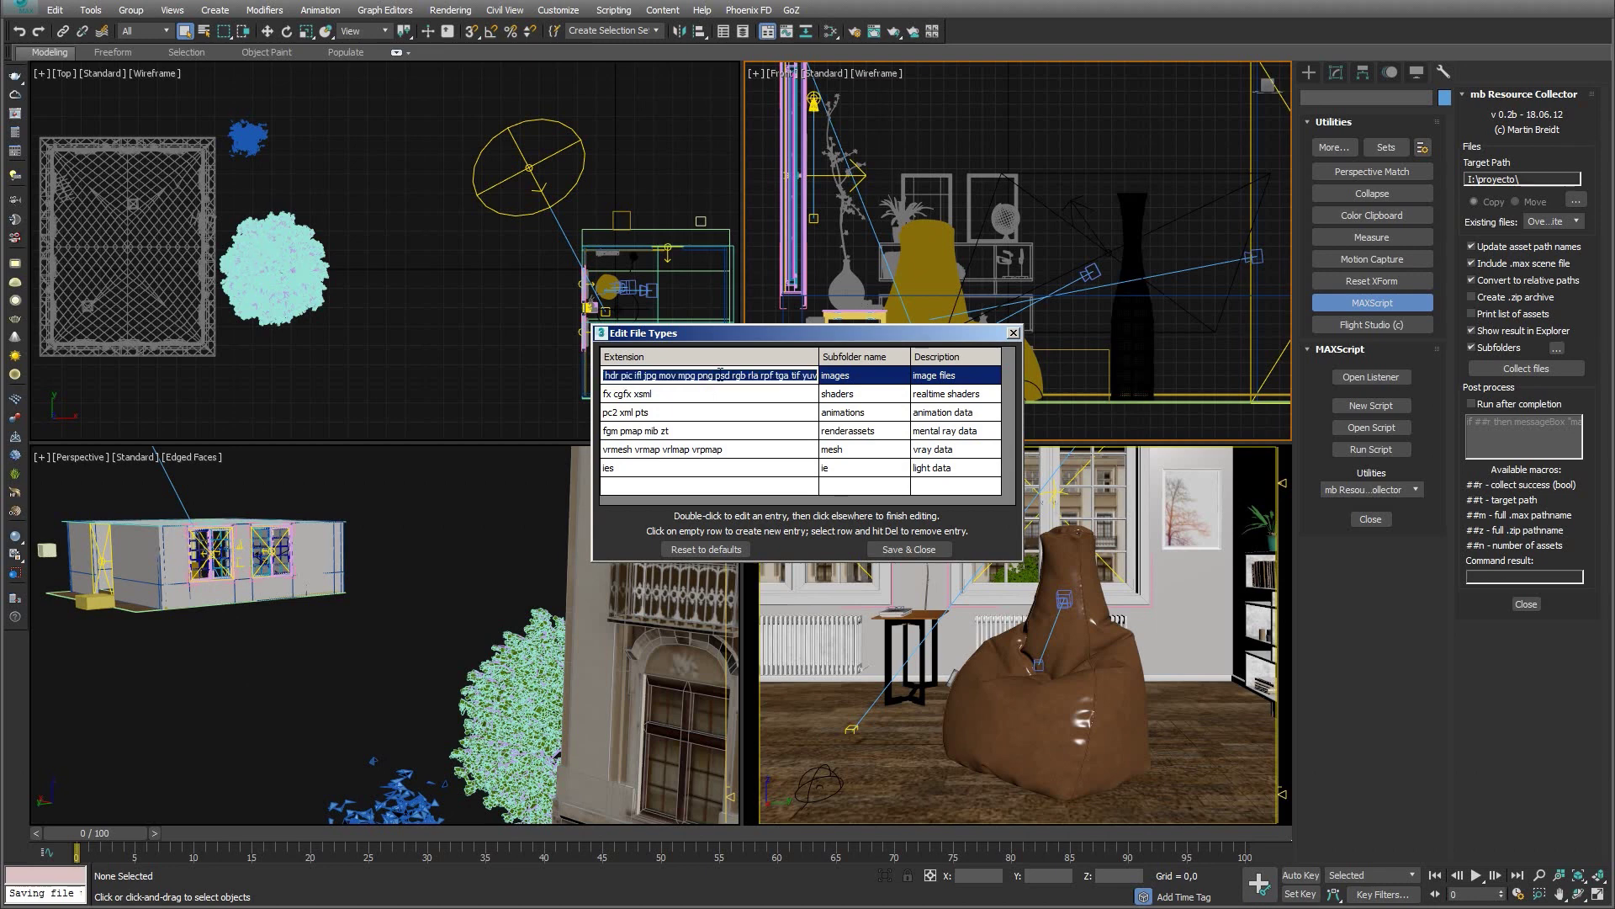
click(721, 375)
key(Home)
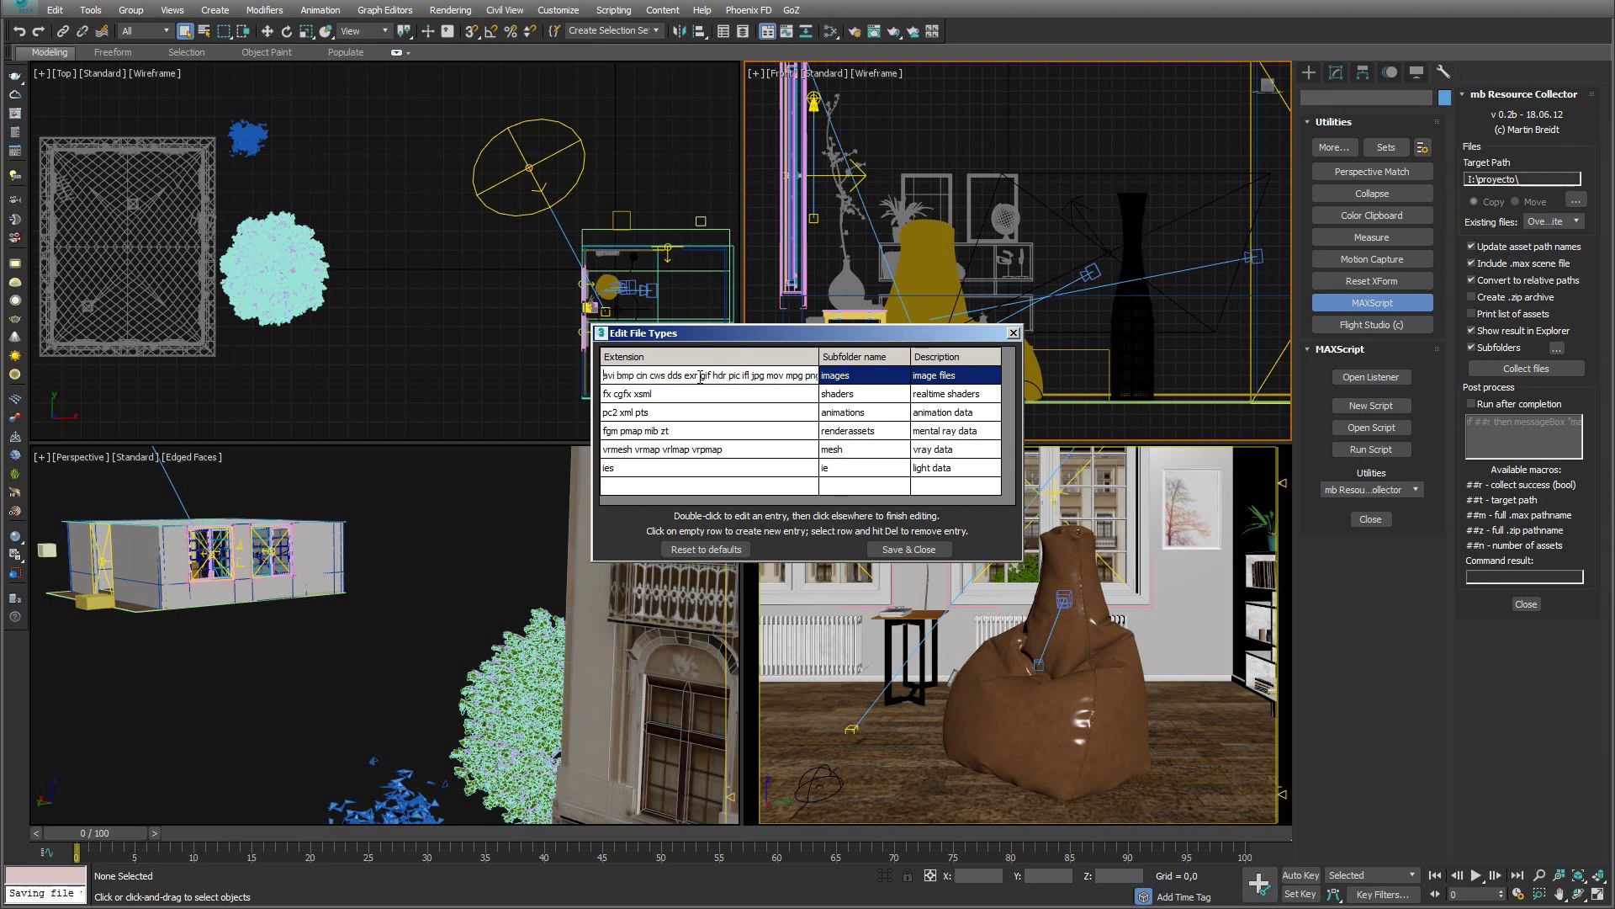
drag(704, 376, 698, 375)
key(Delete)
key(Delete)
click(685, 482)
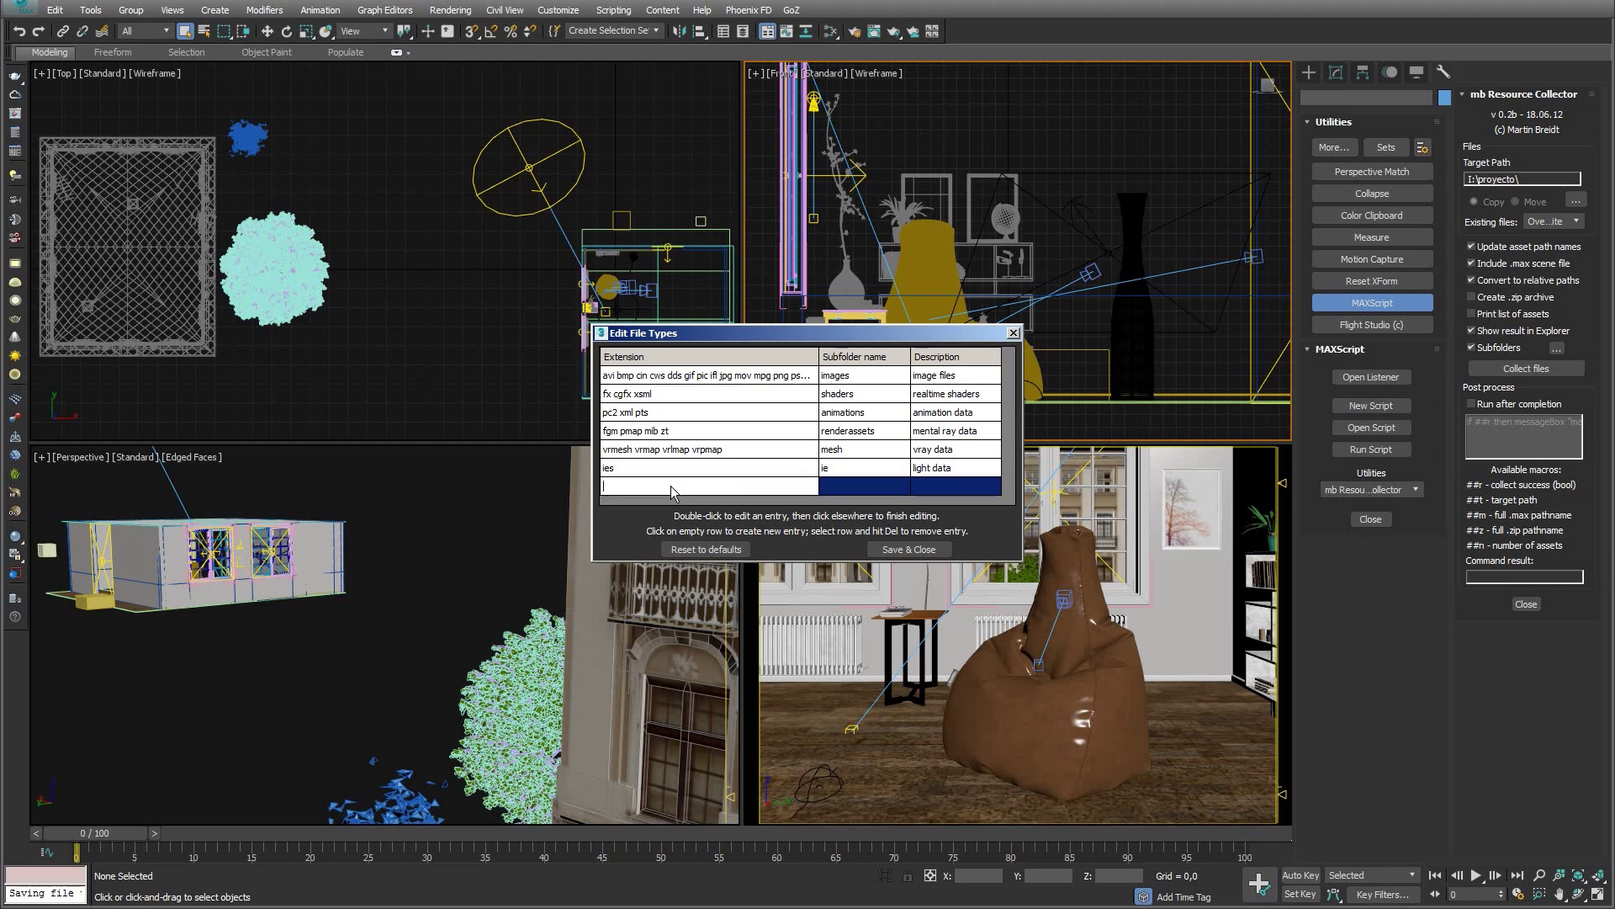
text(exr )
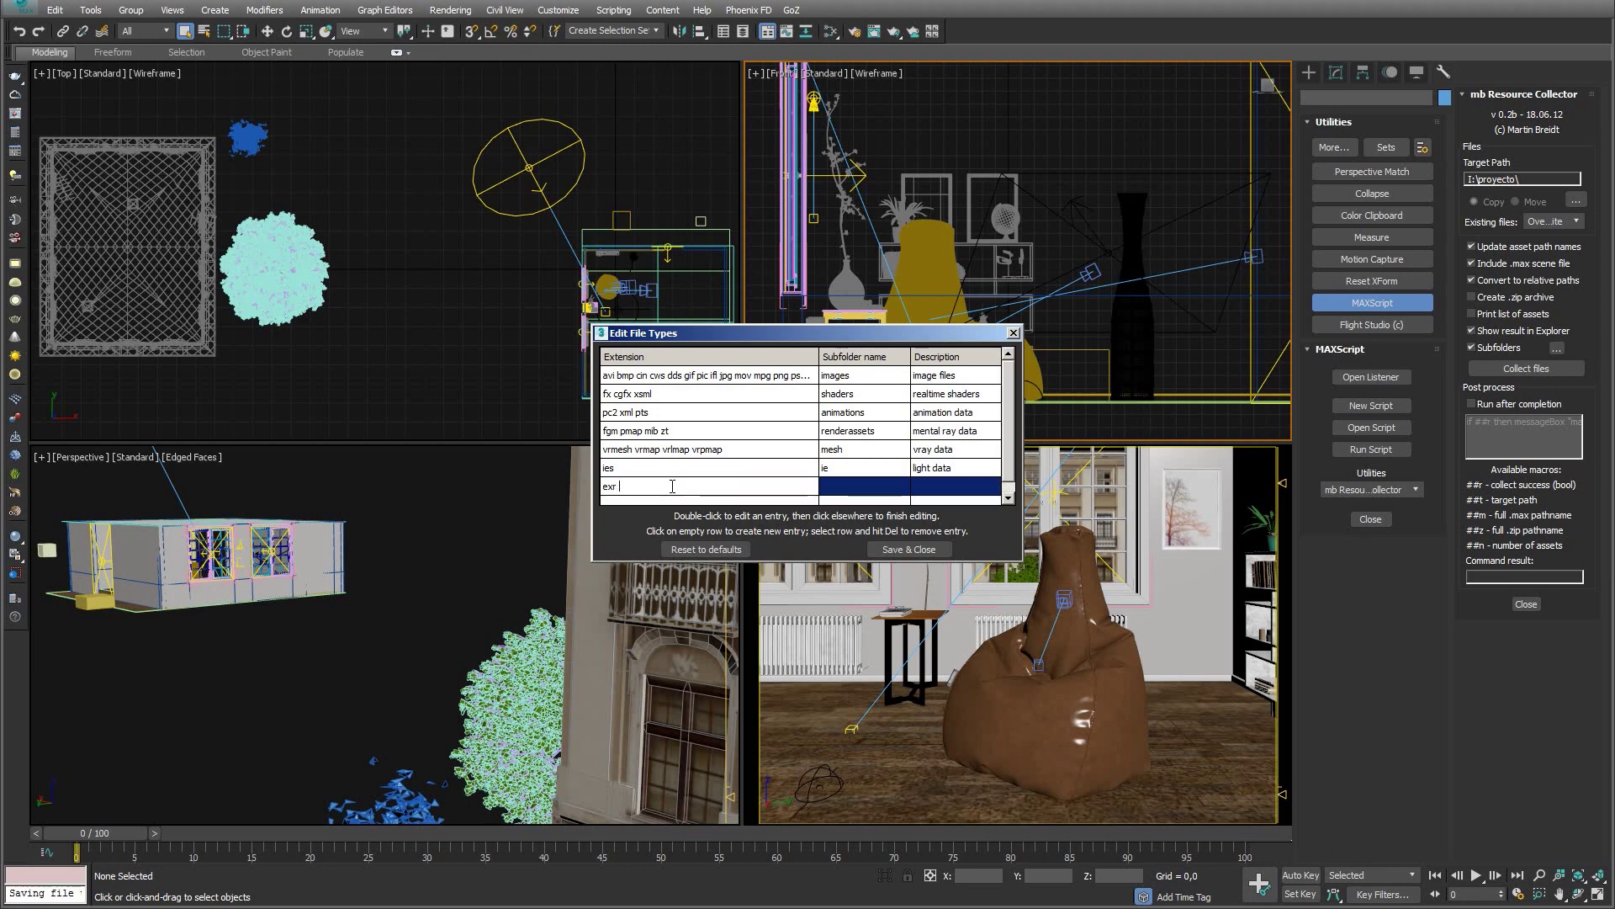
text(hdr)
double_click(847, 491)
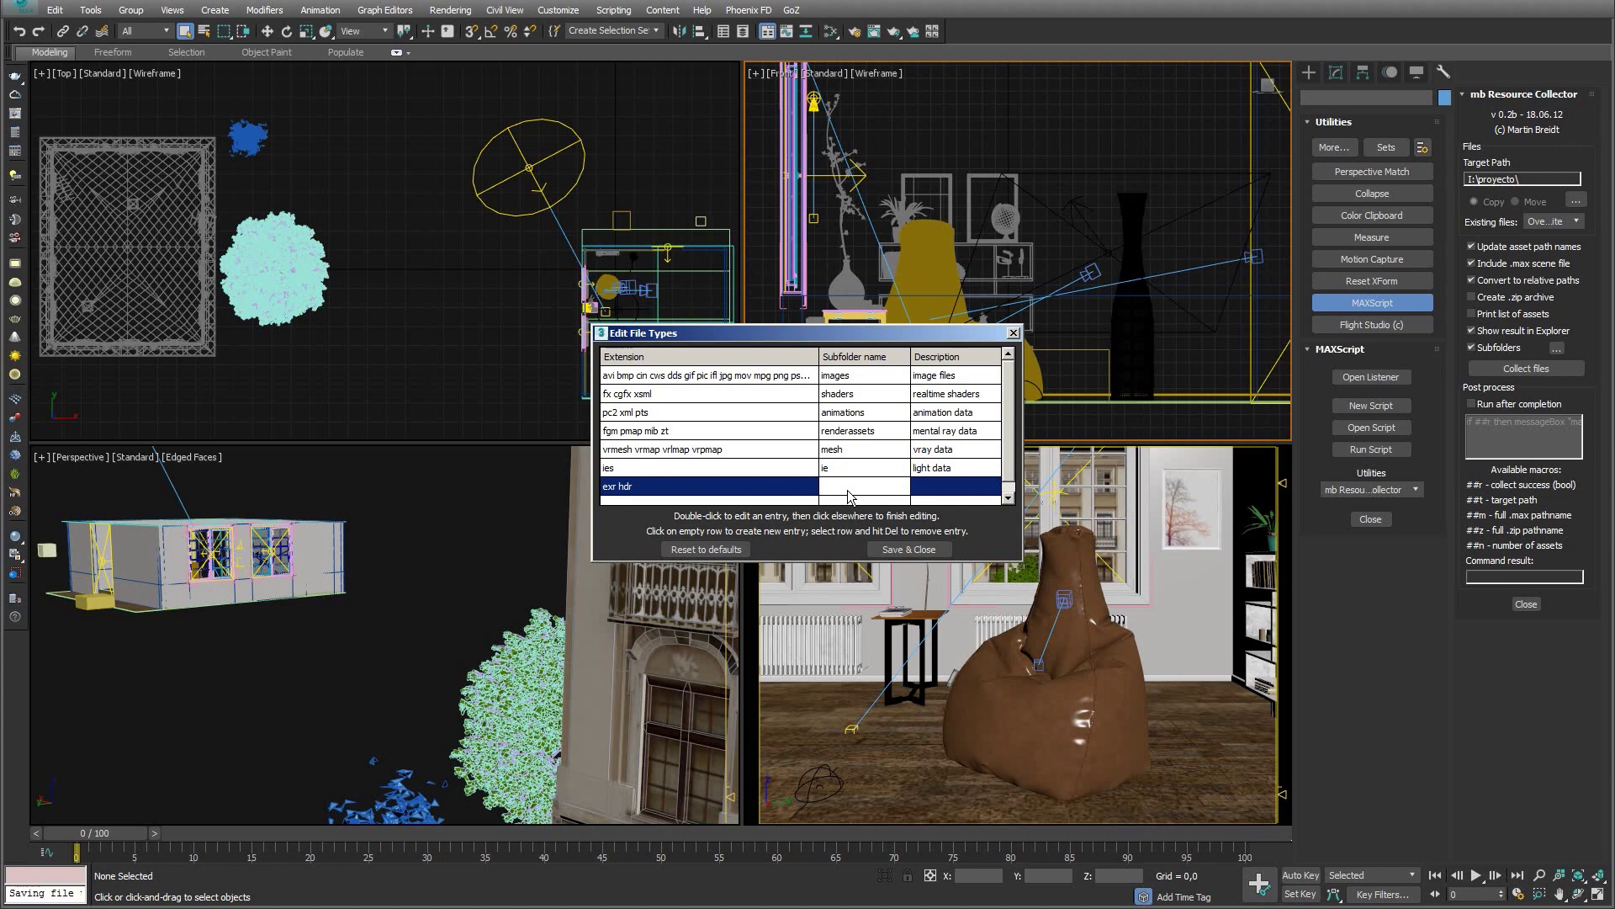
text(hdr)
- Save the file-type settings, then collect the 217 scene files into I:\proyecto\
click(908, 549)
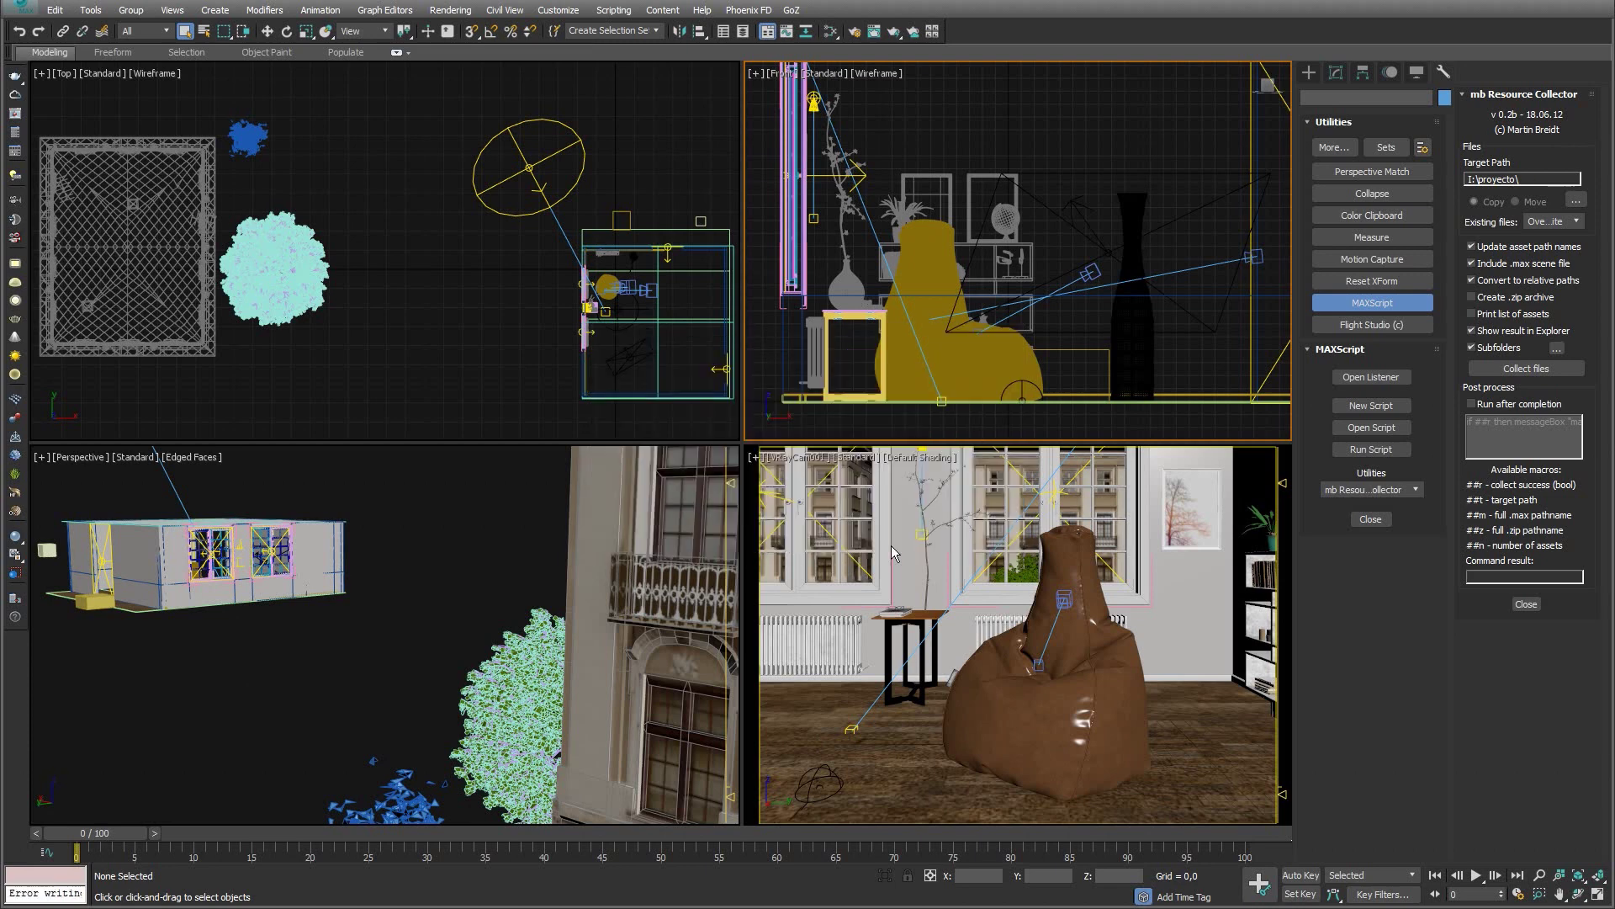
click(1542, 374)
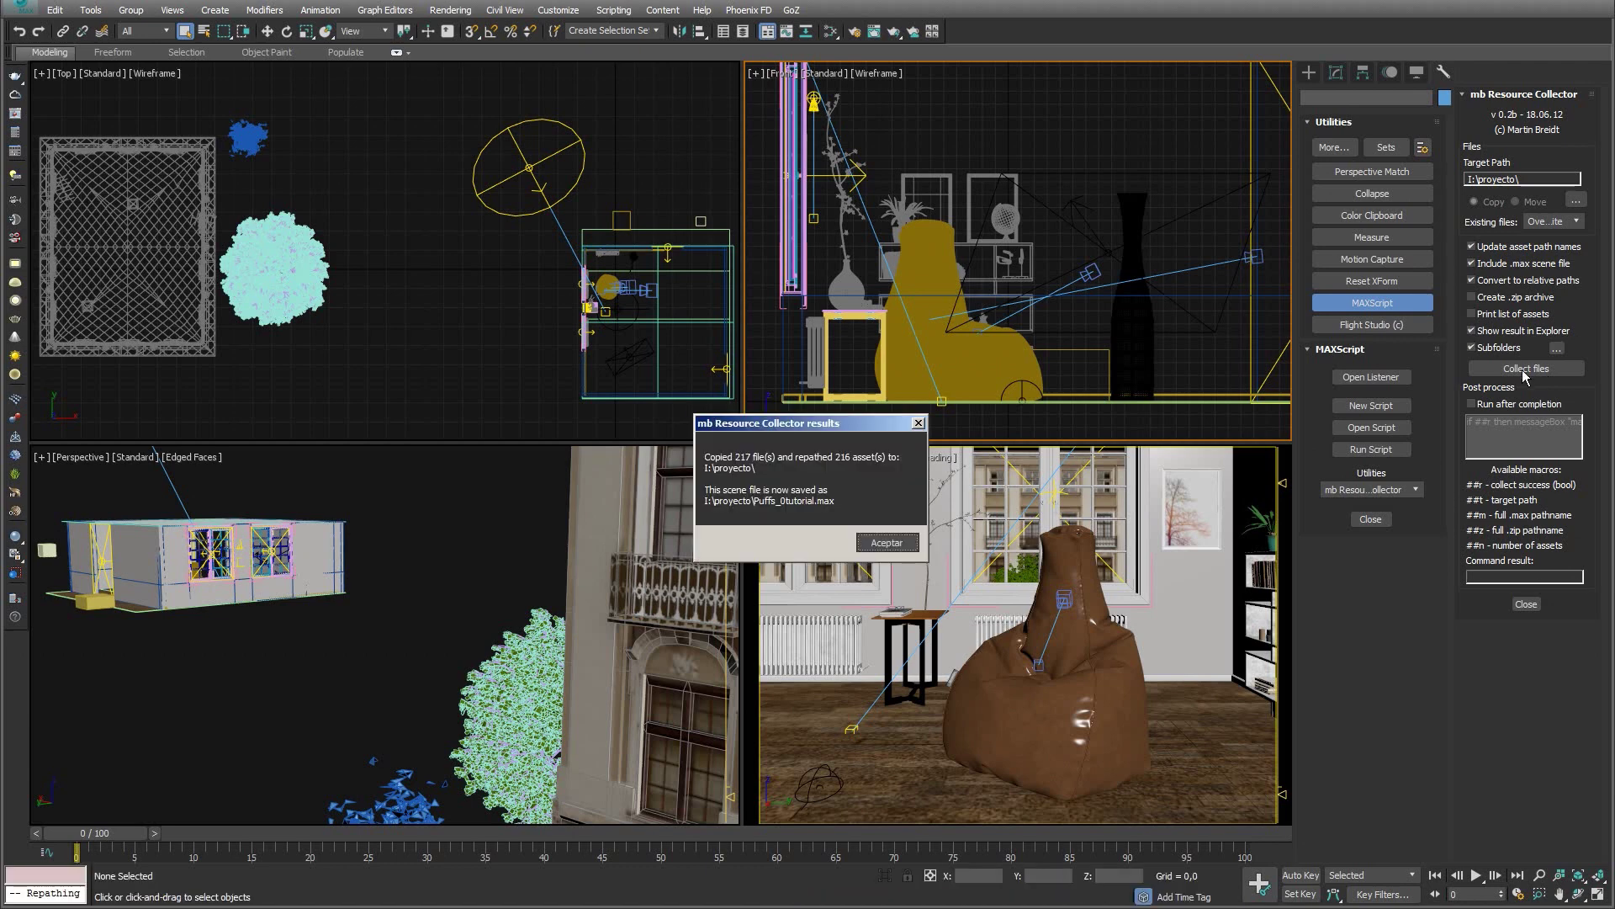
click(880, 542)
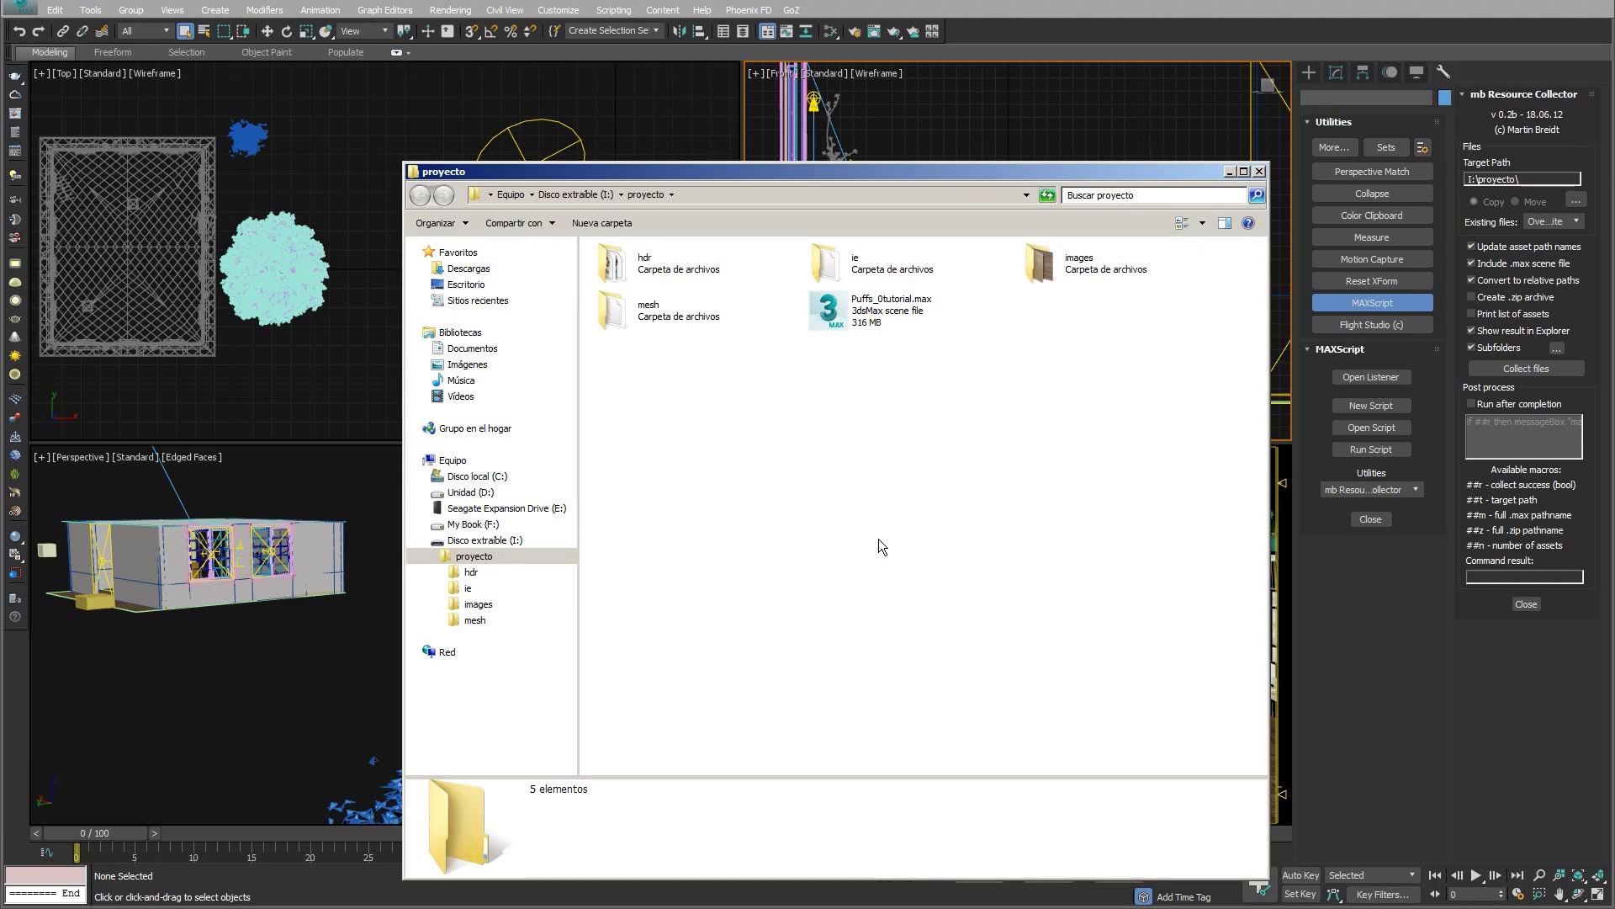
click(866, 320)
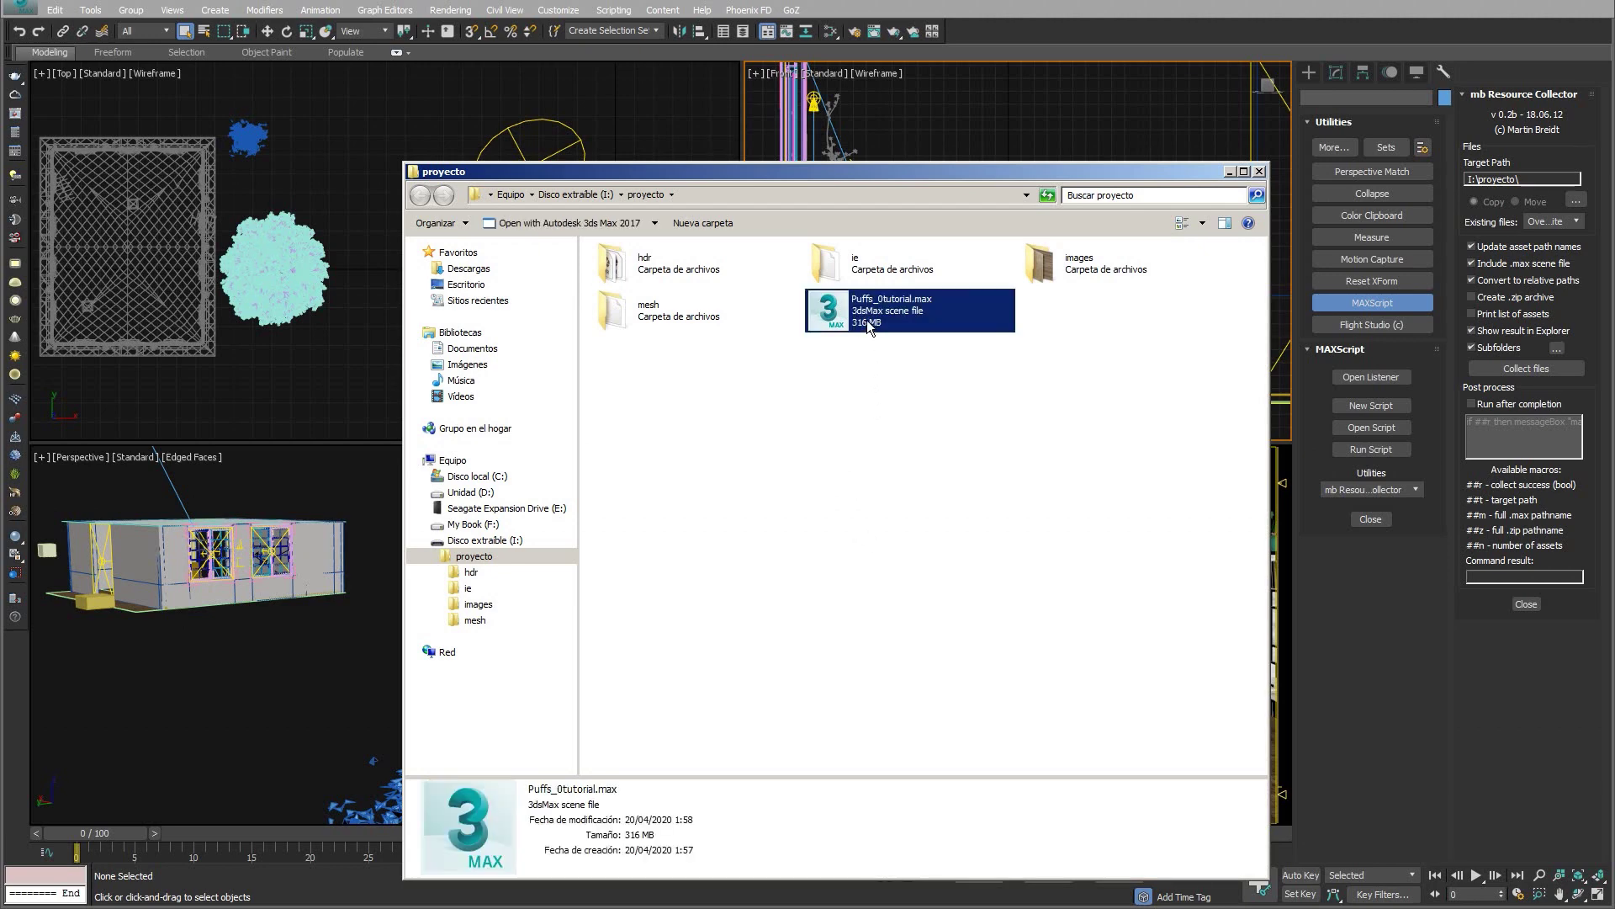